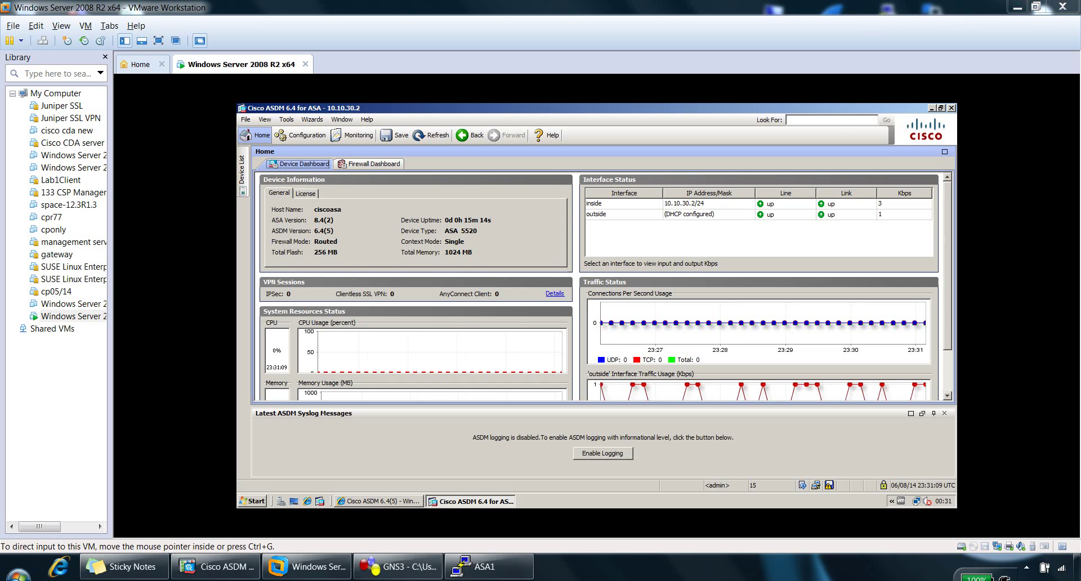
- View the GNS3 network topology and the ASDM demo dashboard, and return to the Windows Server virtual machine
{"action": "left_click", "coordinate": [390, 569]}
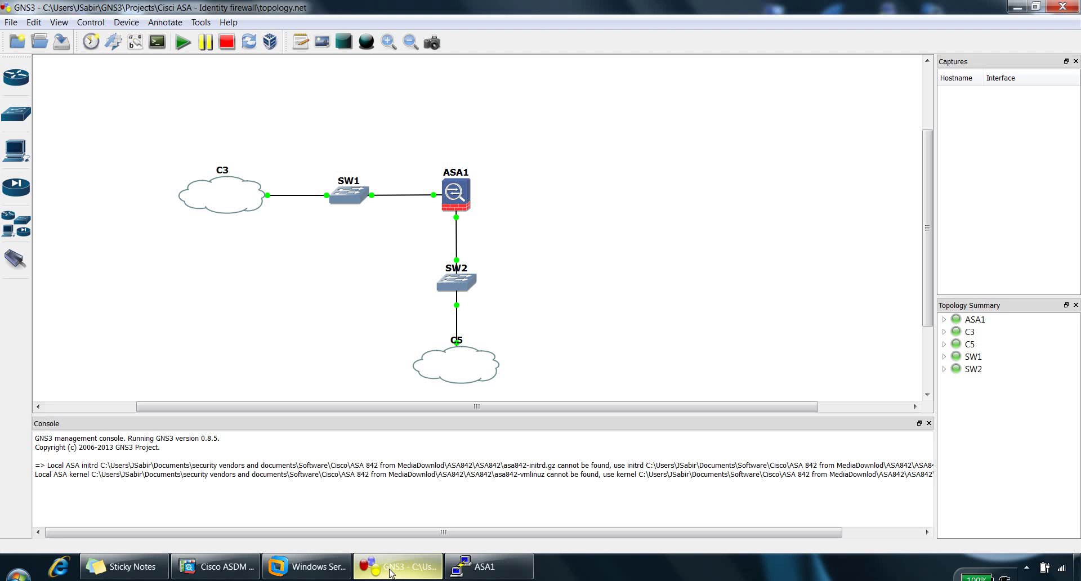
{"action": "left_click", "coordinate": [390, 570]}
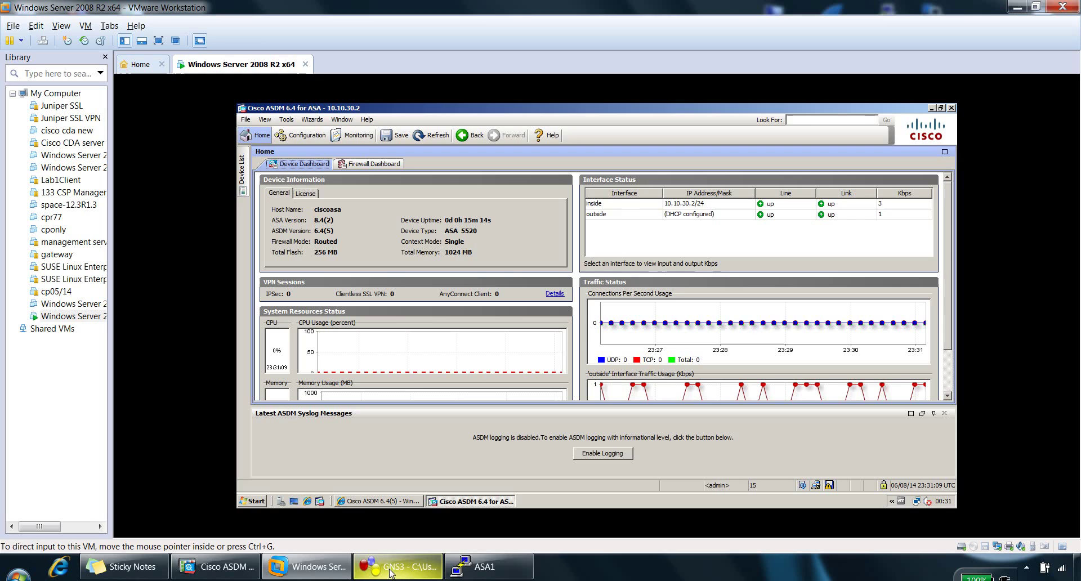
{"action": "left_click", "coordinate": [215, 574]}
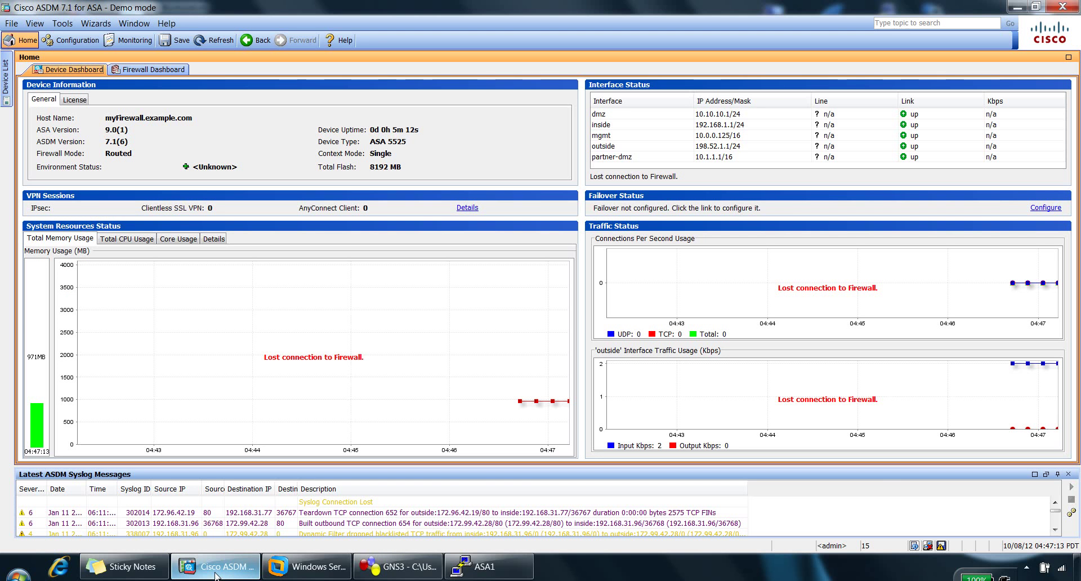
{"action": "left_click", "coordinate": [216, 574]}
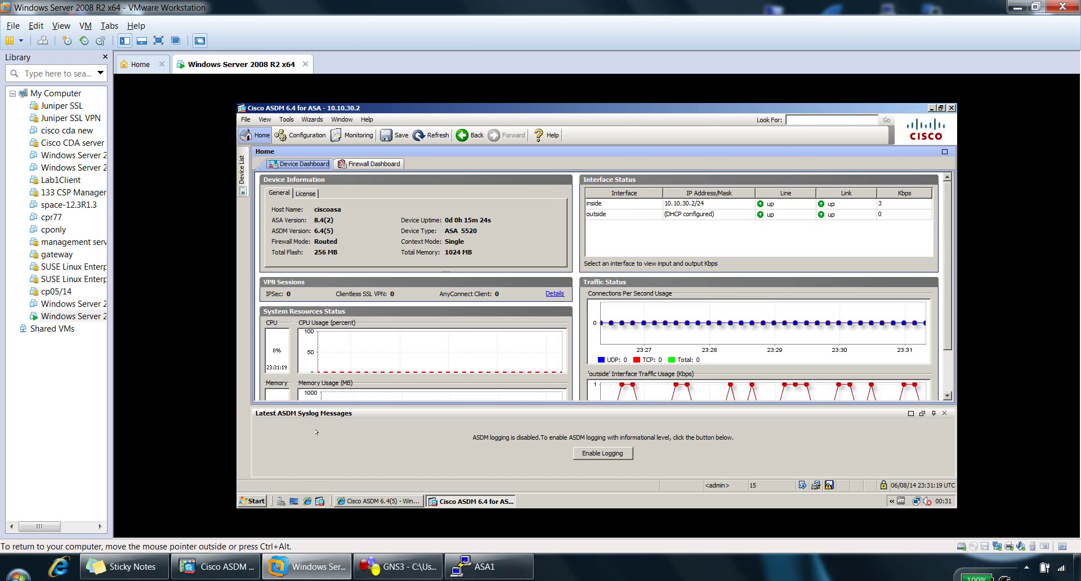
- Open the identity certificates page under the firewall's device management configuration, checking the CA certificates page along the way
{"action": "left_click", "coordinate": [300, 135]}
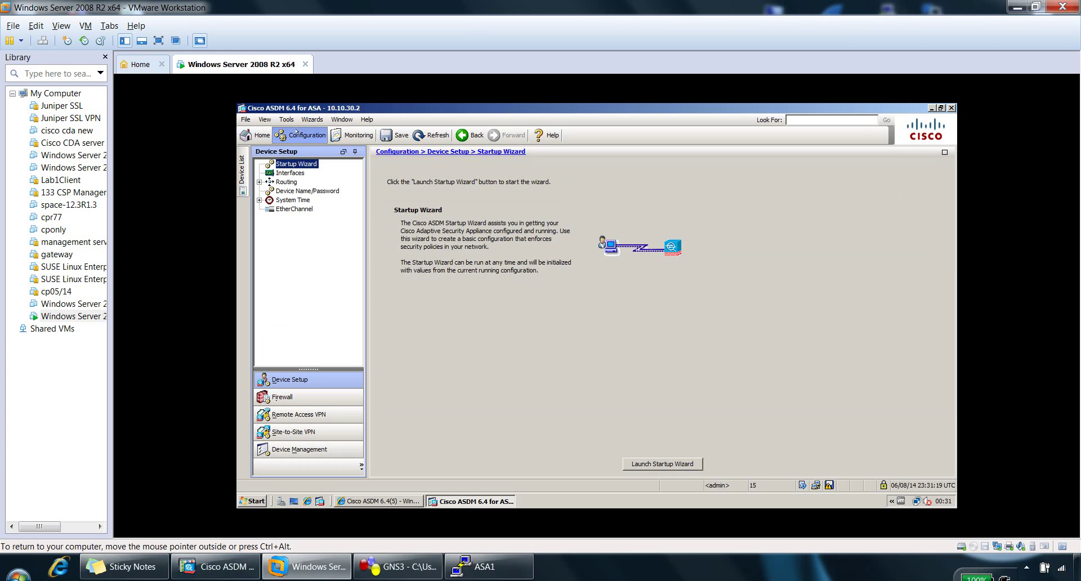
{"action": "left_click", "coordinate": [308, 449]}
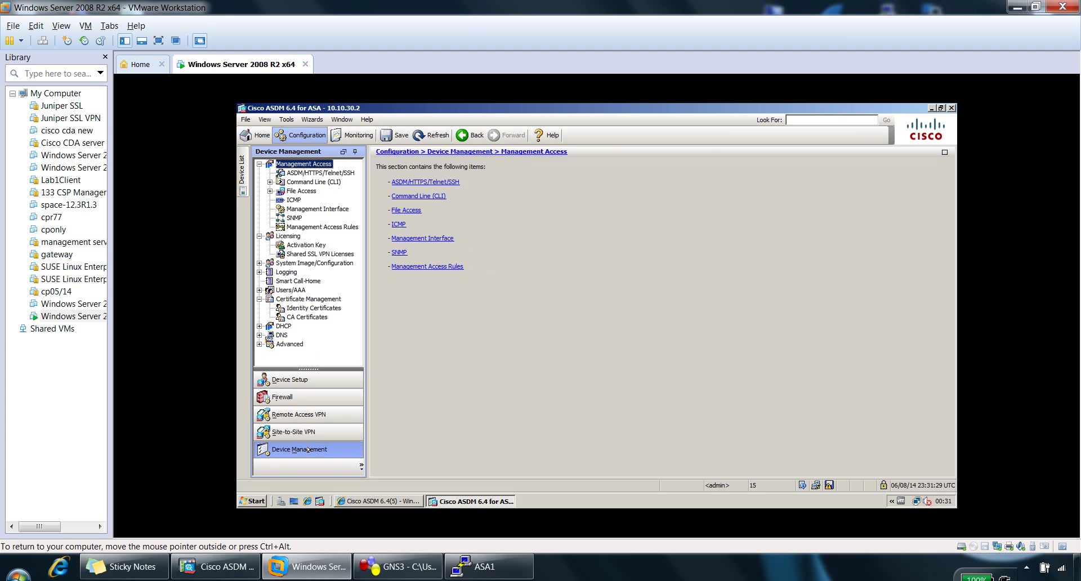
{"action": "left_click", "coordinate": [305, 298]}
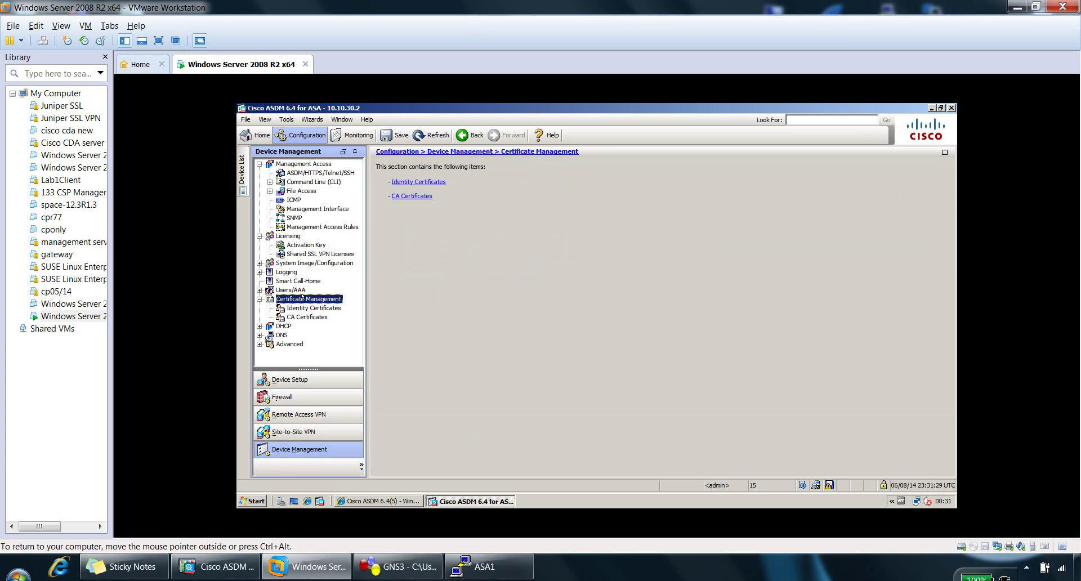
{"action": "left_click", "coordinate": [301, 309]}
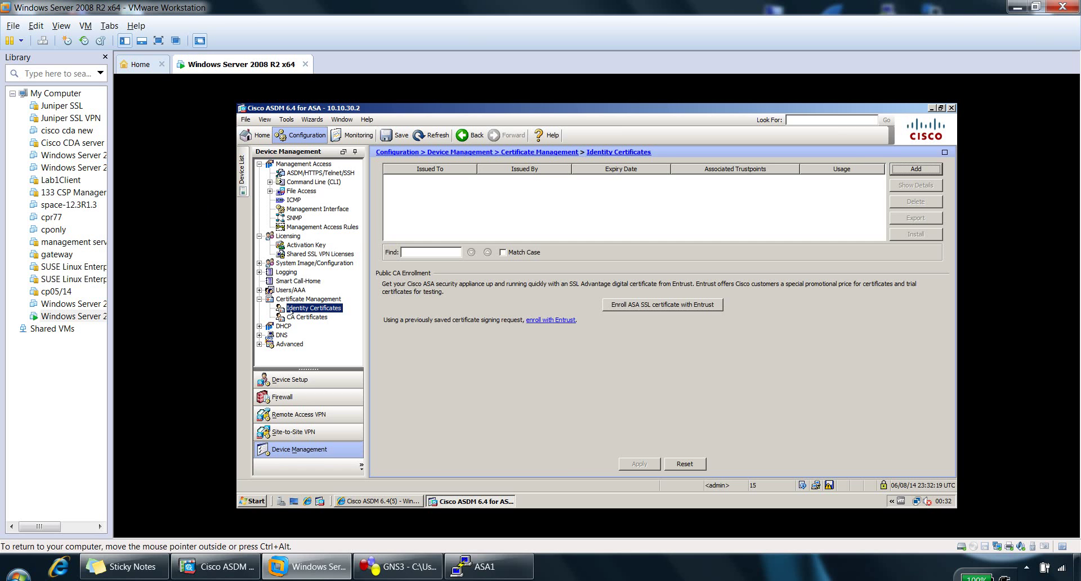
{"action": "left_click", "coordinate": [307, 316]}
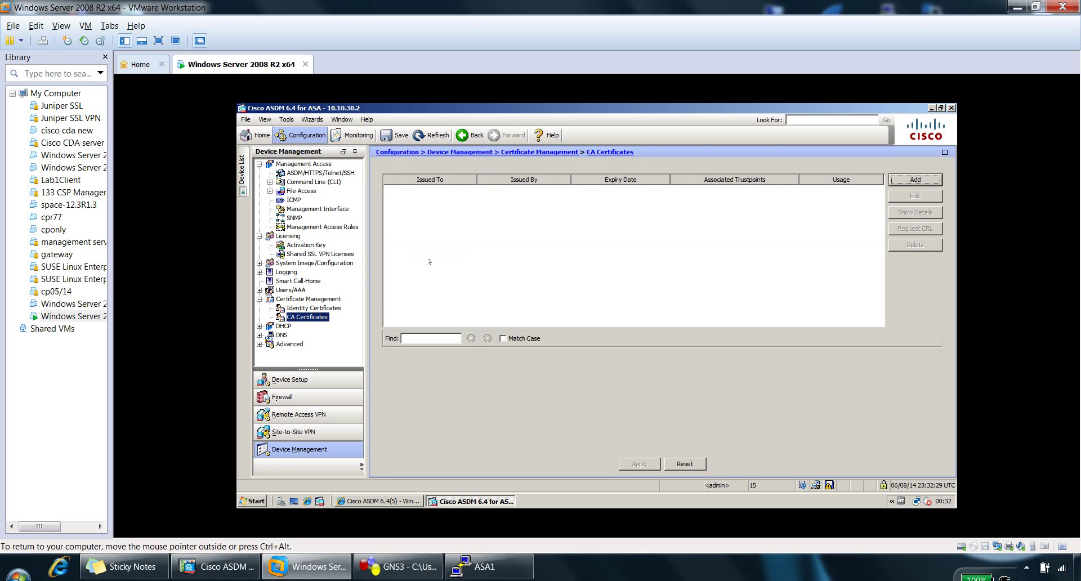
{"action": "left_click", "coordinate": [300, 308]}
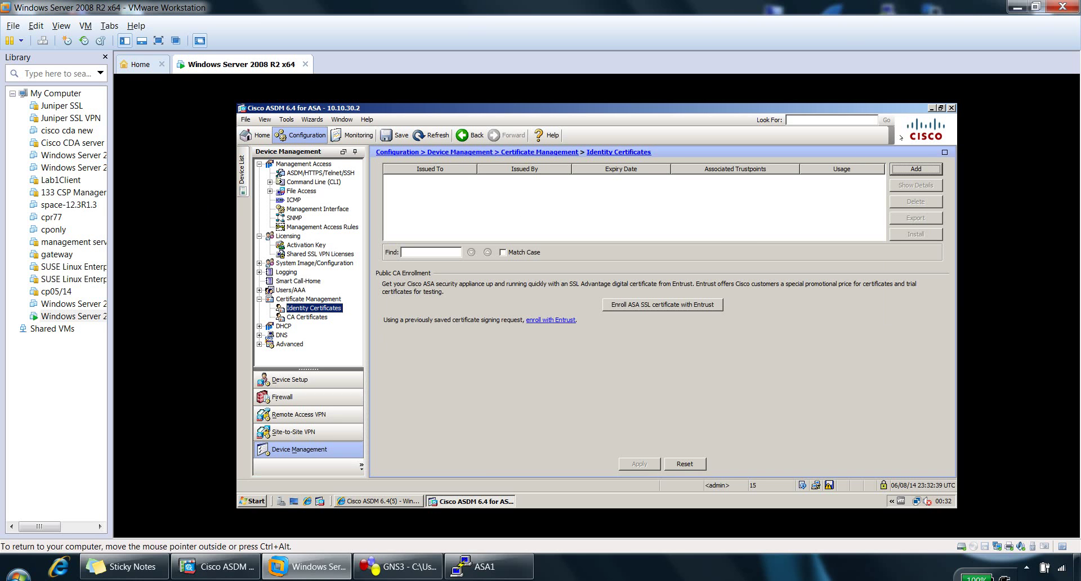
- Add a new self-signed identity certificate for trustpoint ASDM_TrustPoint0, using key pair test and subject CN=ciscoasa
{"action": "left_click", "coordinate": [918, 169]}
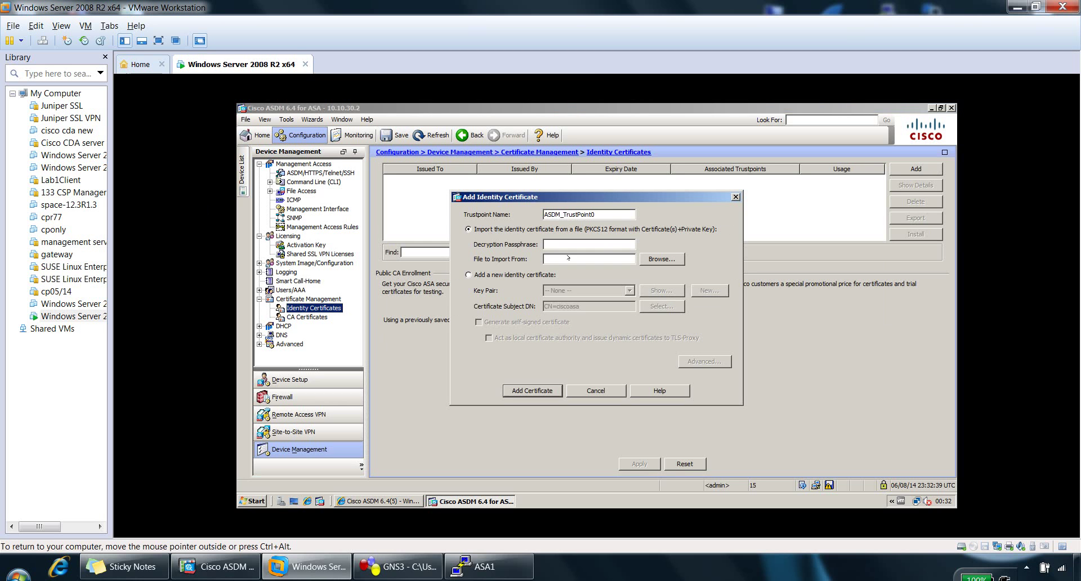
{"action": "left_click", "coordinate": [467, 275]}
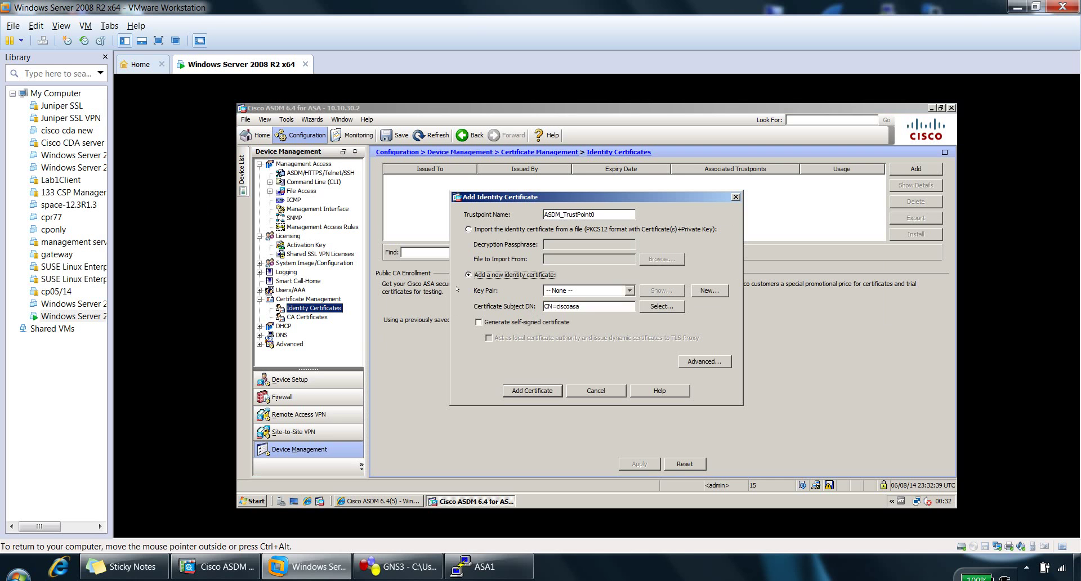
{"action": "left_click", "coordinate": [703, 290]}
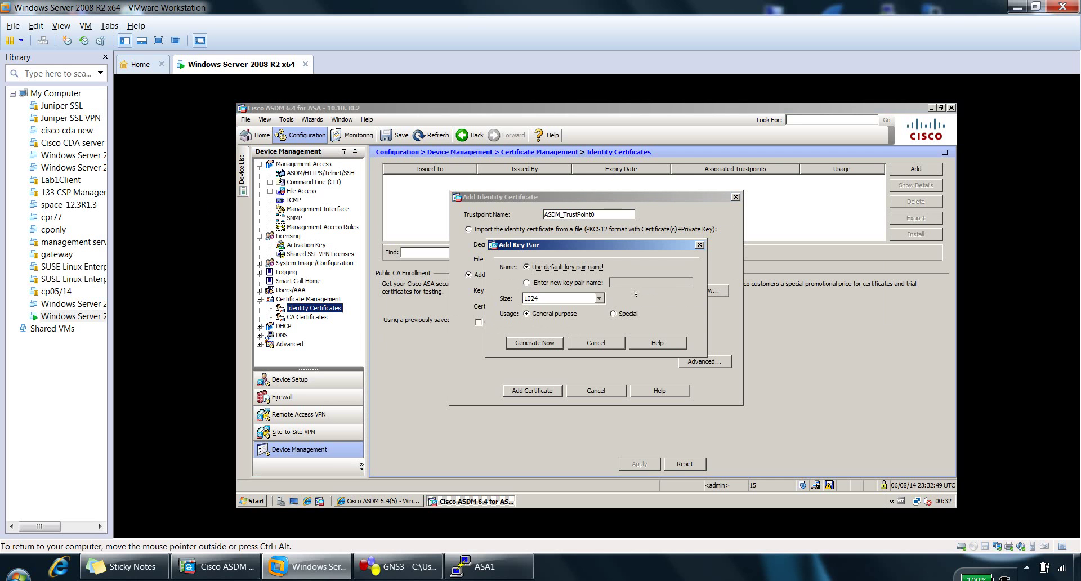
{"action": "left_click", "coordinate": [598, 342]}
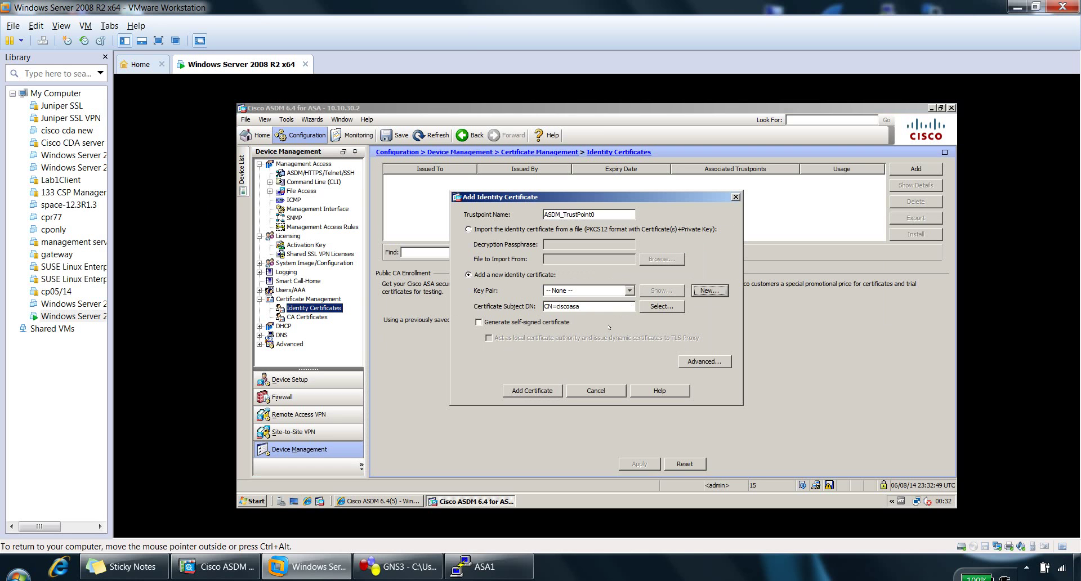
{"action": "left_click", "coordinate": [629, 290]}
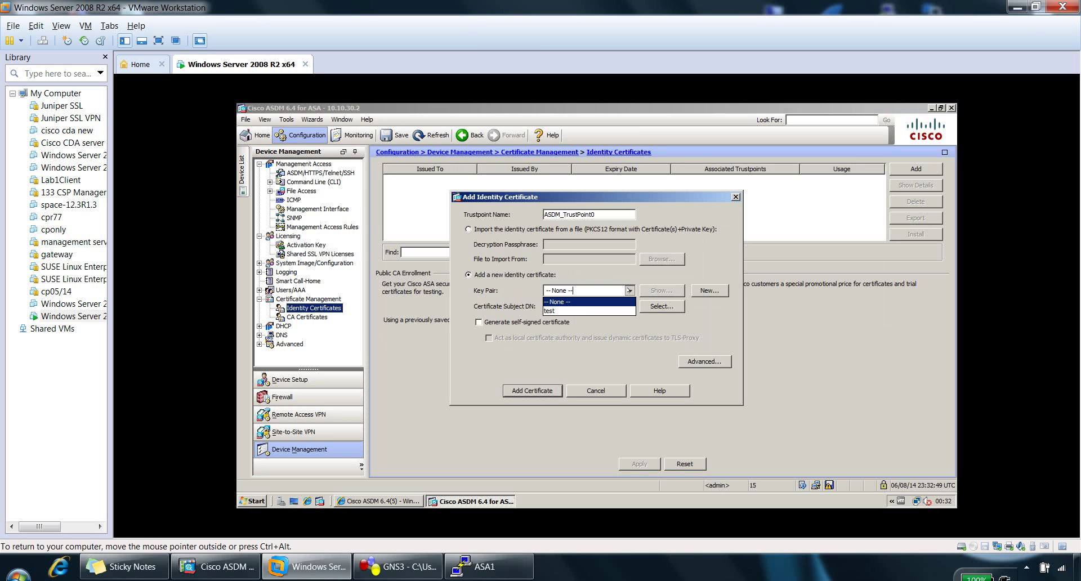
{"action": "left_click", "coordinate": [551, 310]}
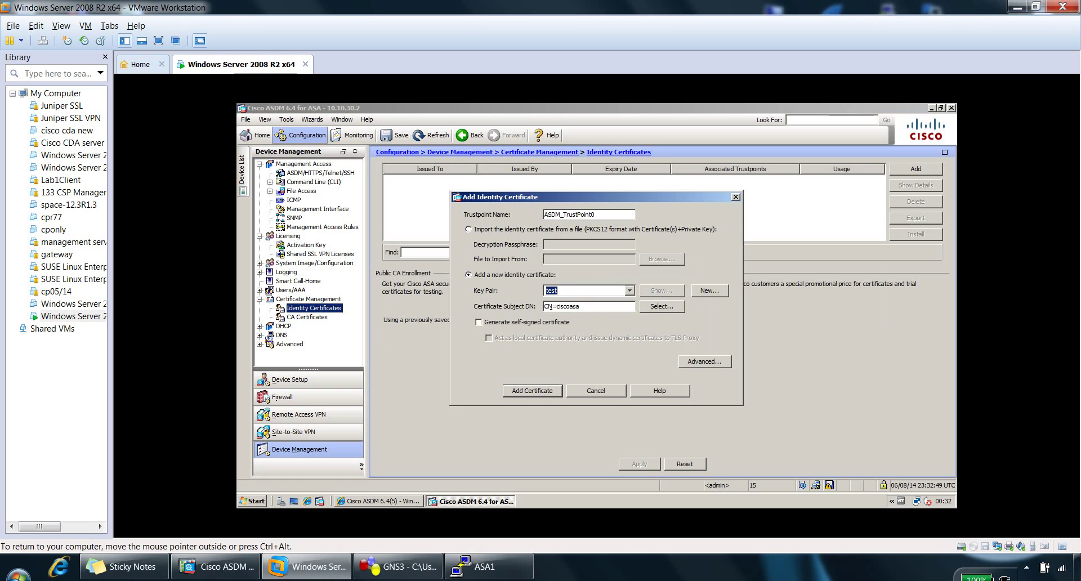
{"action": "left_click", "coordinate": [478, 322]}
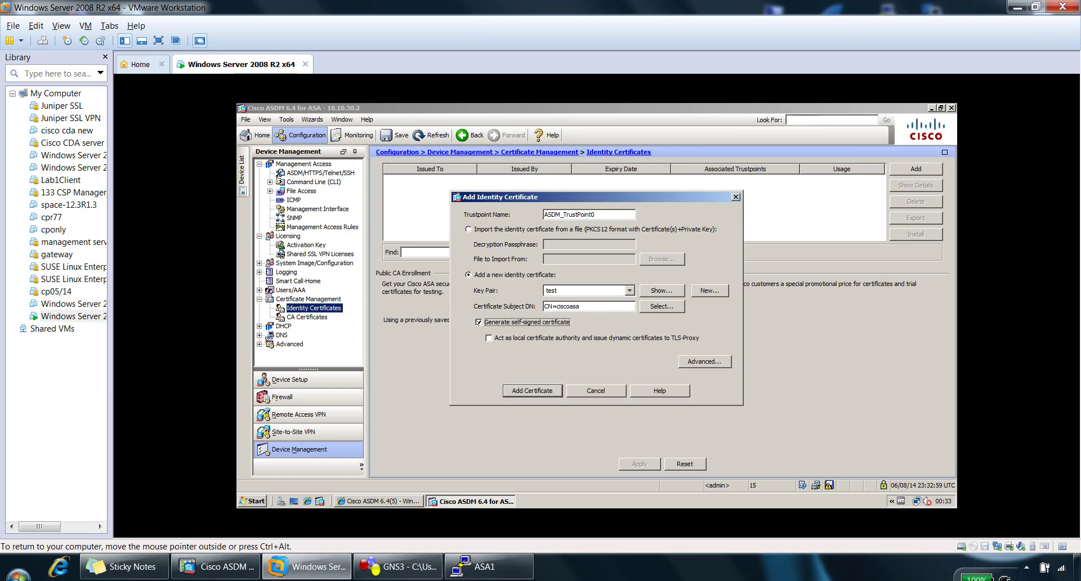
{"action": "left_click", "coordinate": [538, 389]}
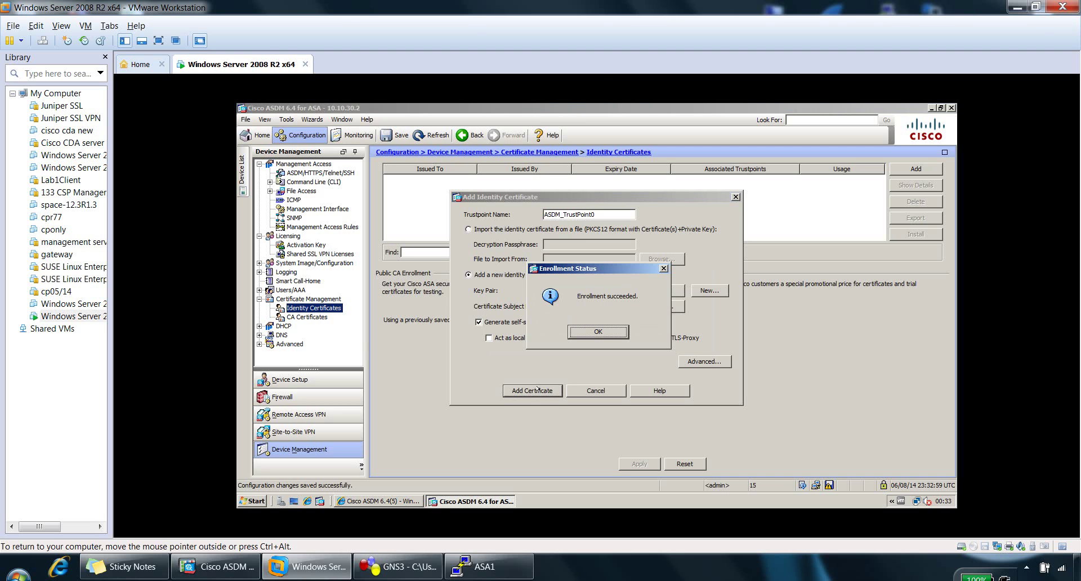
{"action": "left_click", "coordinate": [594, 332]}
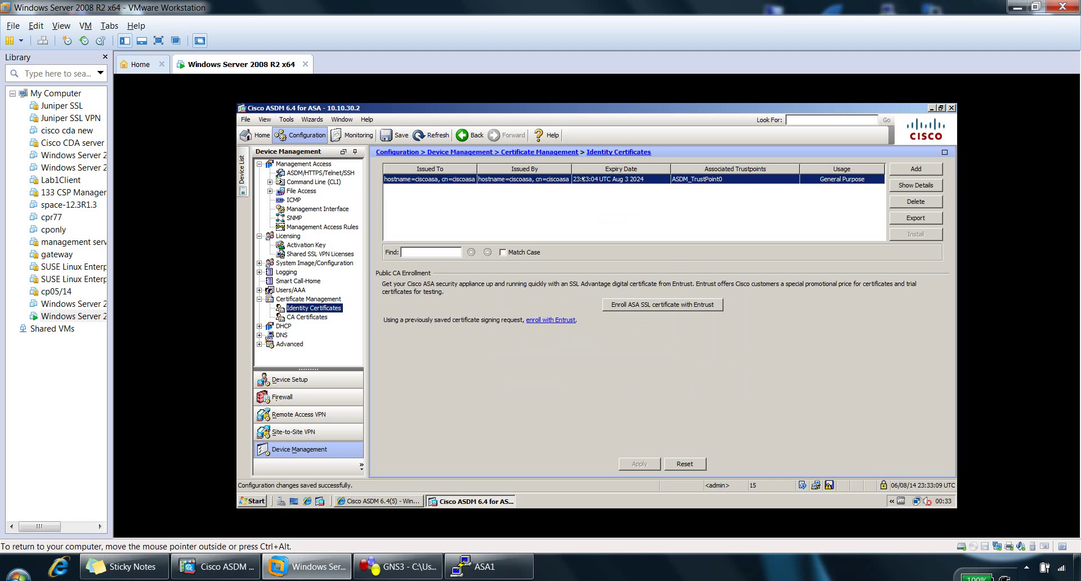
- Open the Boot Image/Configuration settings under System Image/Configuration
{"action": "left_click", "coordinate": [681, 222]}
{"action": "left_click", "coordinate": [281, 263]}
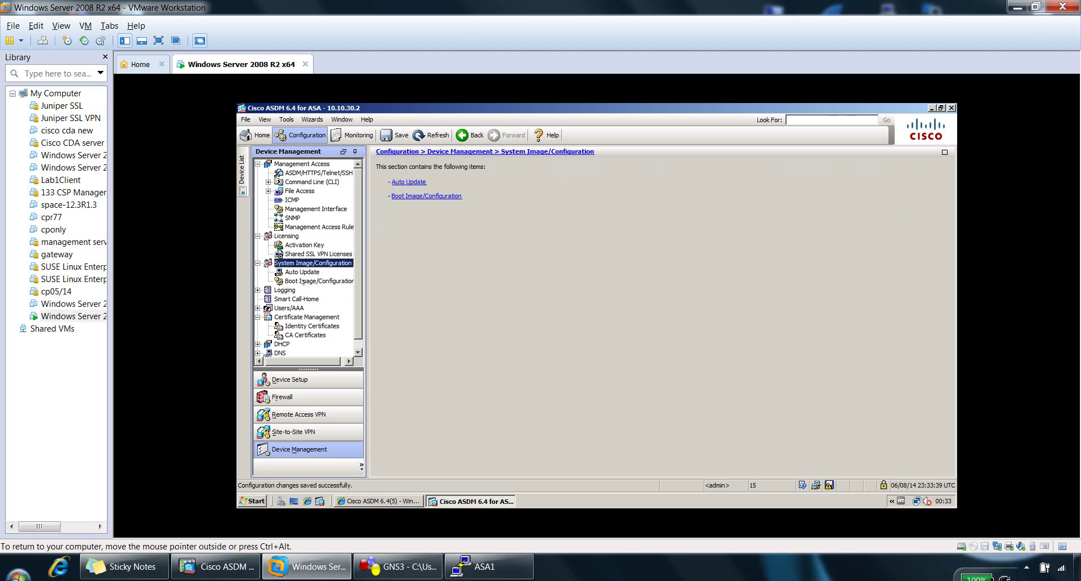
{"action": "left_click", "coordinate": [304, 281]}
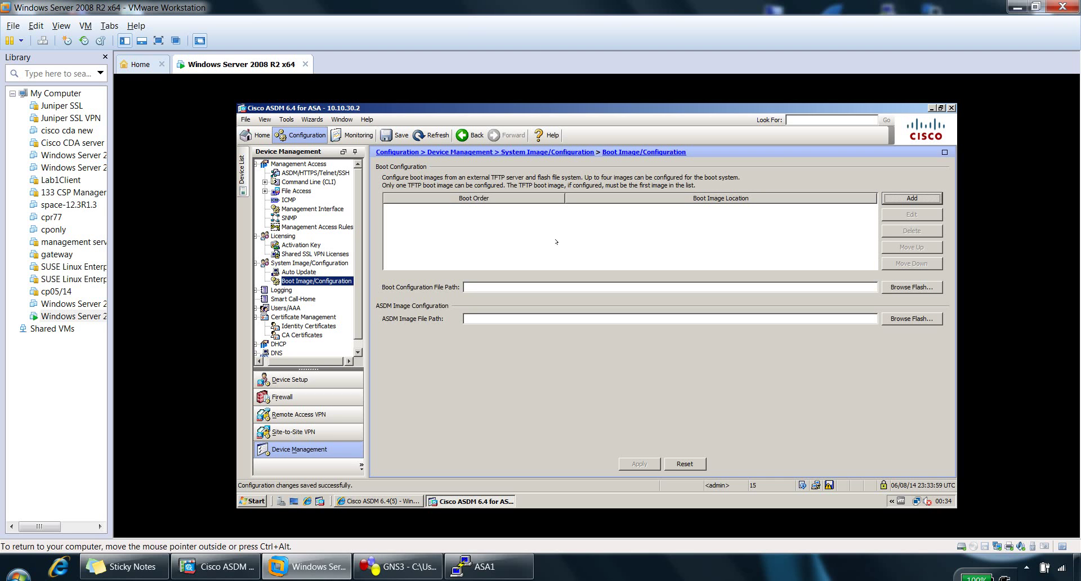
- Examine the flash and TFTP source options for a boot image, the ASDM image path field and the available management tools
{"action": "left_click", "coordinate": [884, 198]}
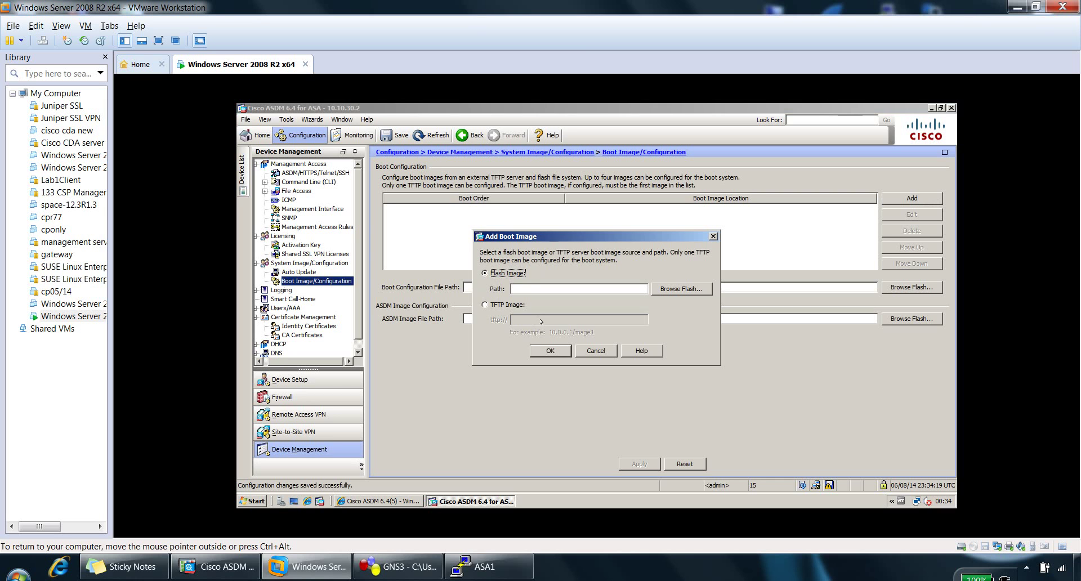
{"action": "left_click", "coordinate": [600, 349]}
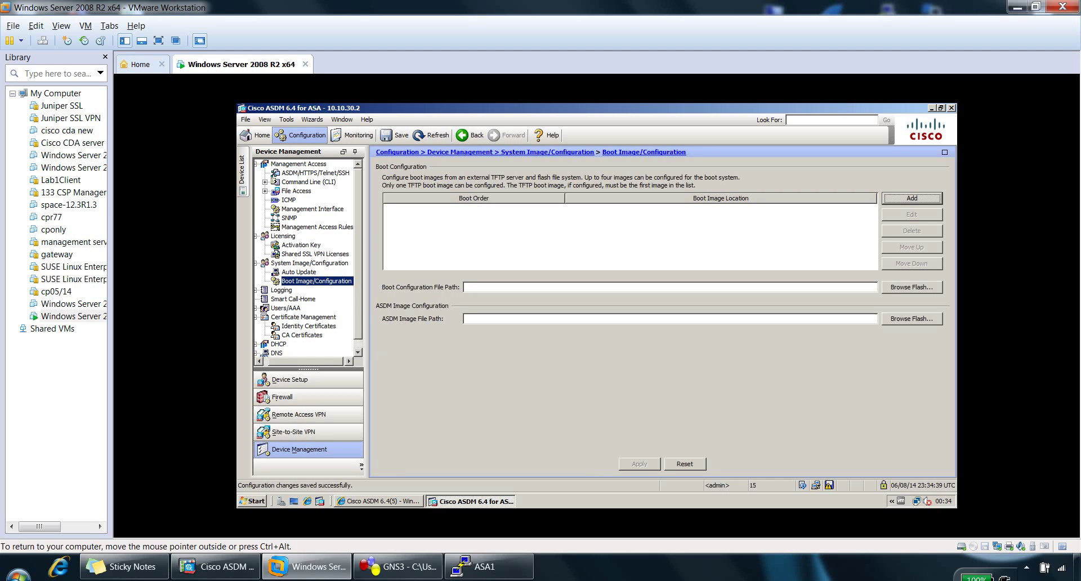
{"action": "left_click", "coordinate": [489, 319]}
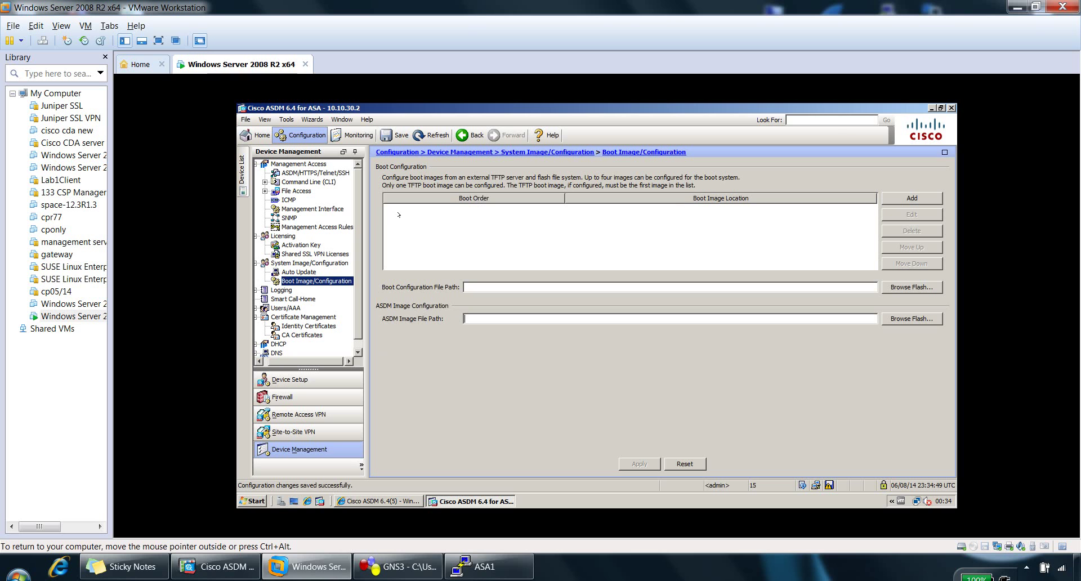
{"action": "left_click", "coordinate": [286, 120]}
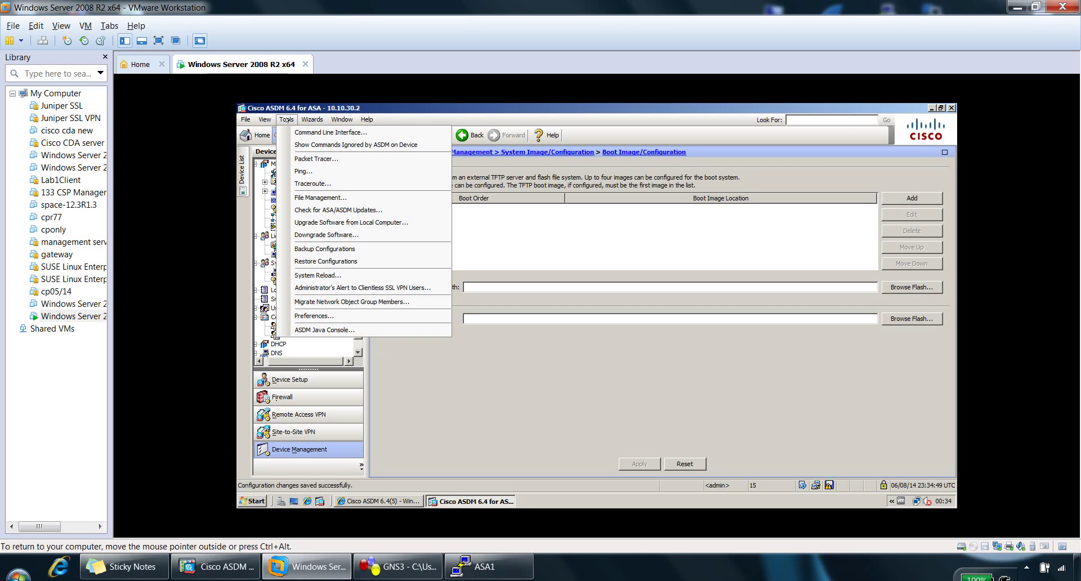
{"action": "left_click", "coordinate": [286, 120]}
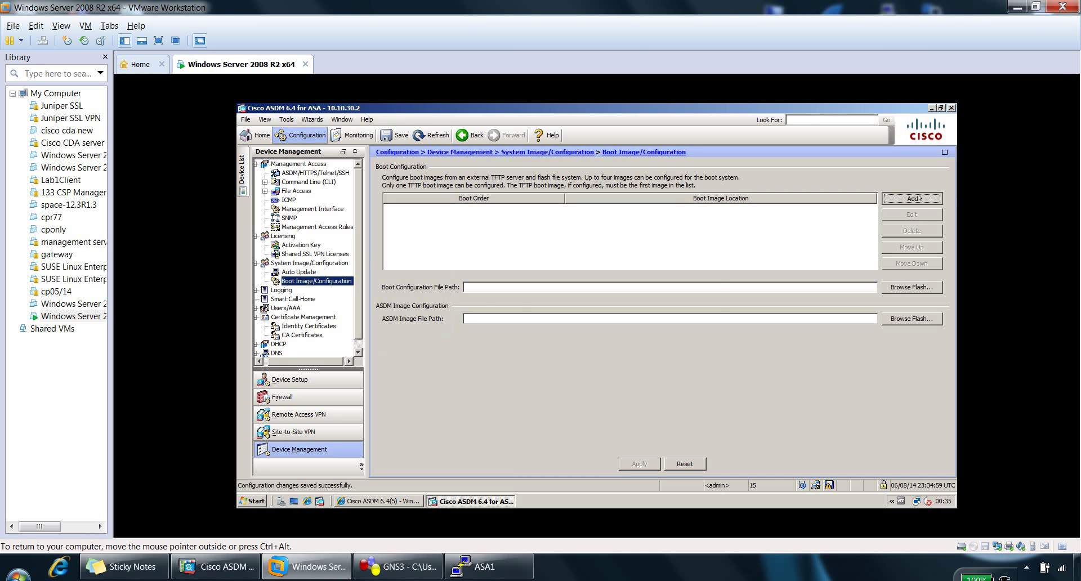
- Browse the files on disk0 as boot image candidates and leave without choosing one
{"action": "left_click", "coordinate": [912, 198]}
{"action": "left_click", "coordinate": [688, 291]}
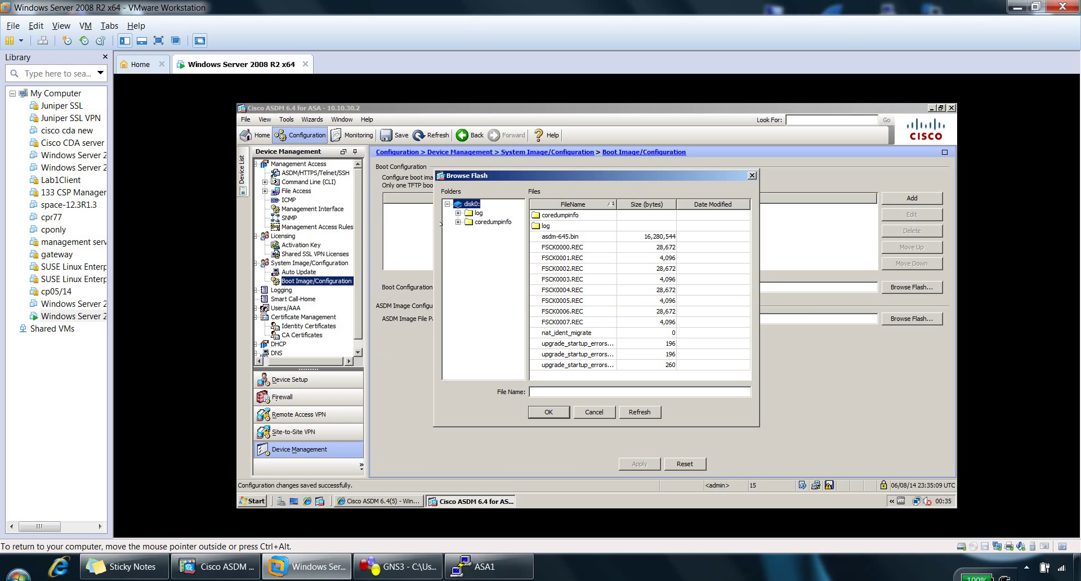
{"action": "left_click", "coordinate": [594, 412]}
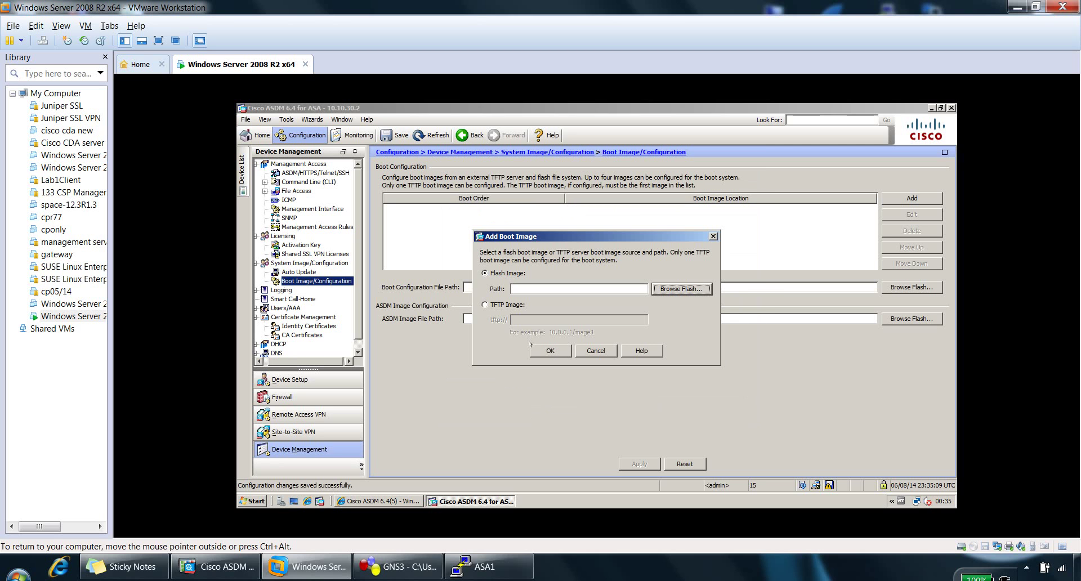
{"action": "left_click", "coordinate": [594, 350]}
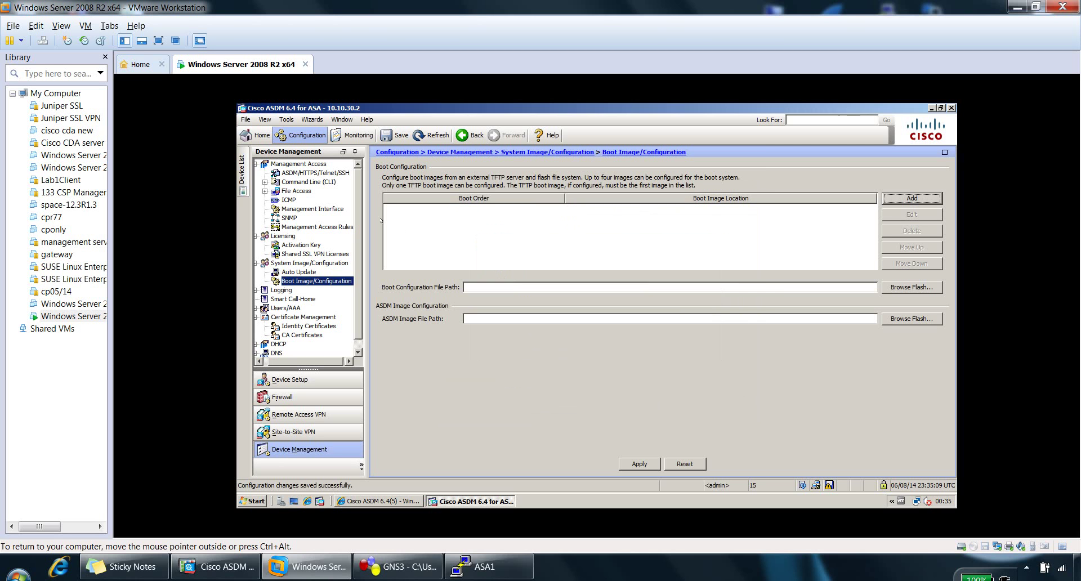
- Open file transfer between the local PC and flash from File Management, and try to upload from drive A: to disk0
{"action": "left_click", "coordinate": [286, 119]}
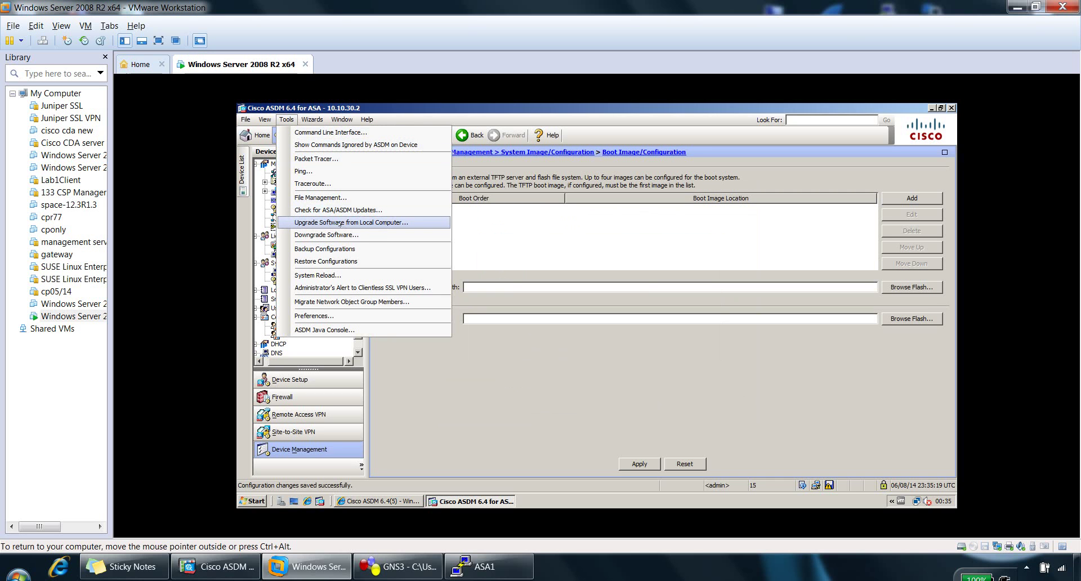
{"action": "left_click", "coordinate": [316, 196]}
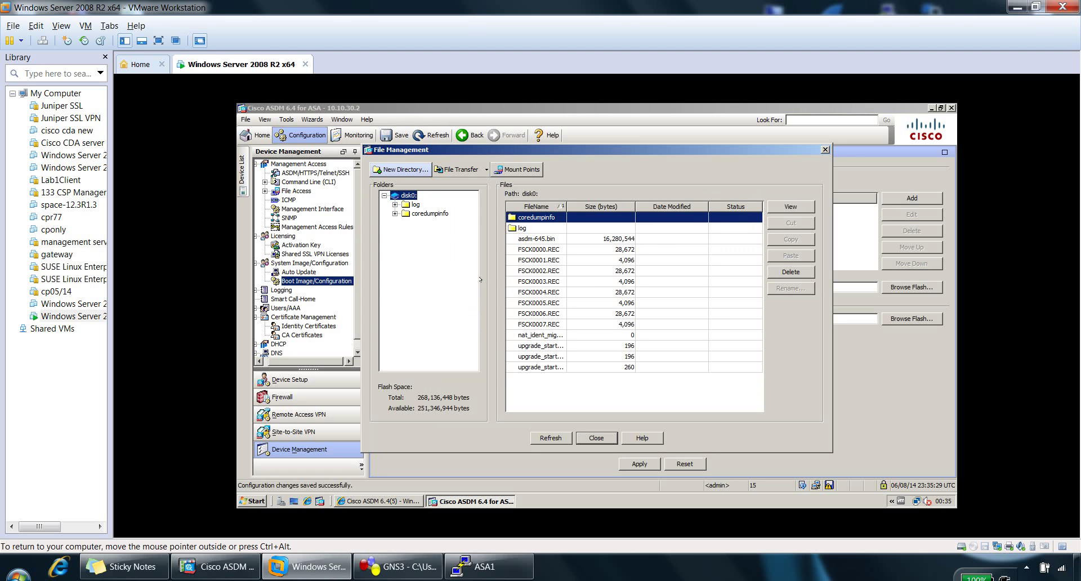
{"action": "left_click", "coordinate": [485, 169]}
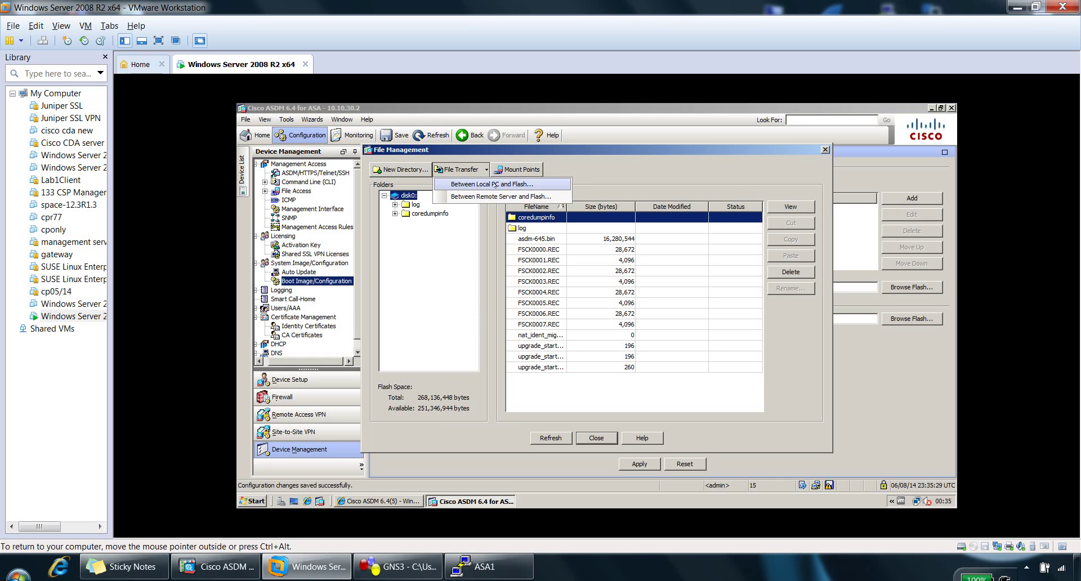
{"action": "left_click", "coordinate": [495, 185]}
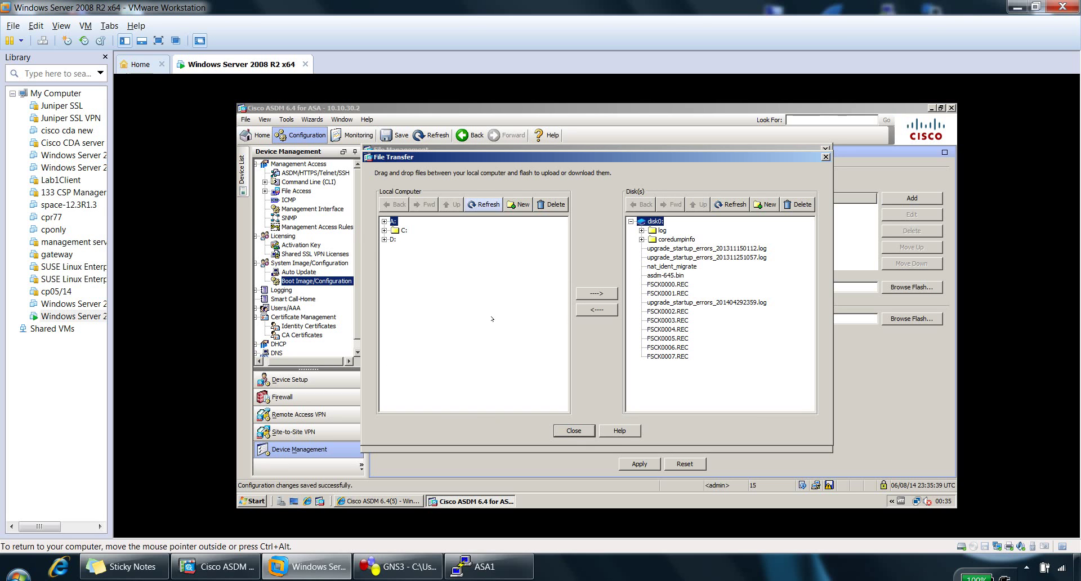
{"action": "left_click", "coordinate": [586, 292]}
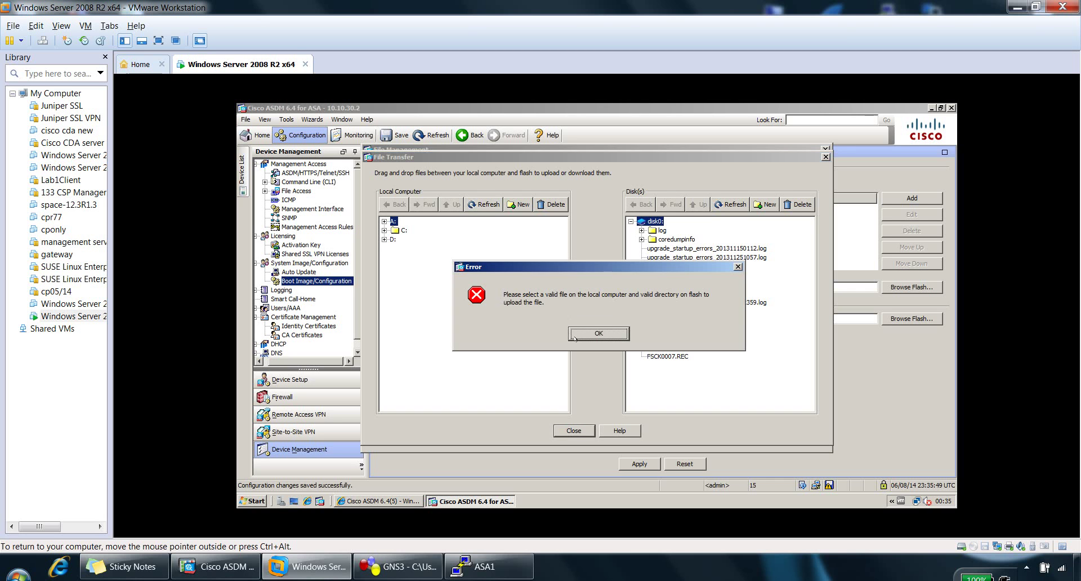
{"action": "left_click", "coordinate": [581, 336]}
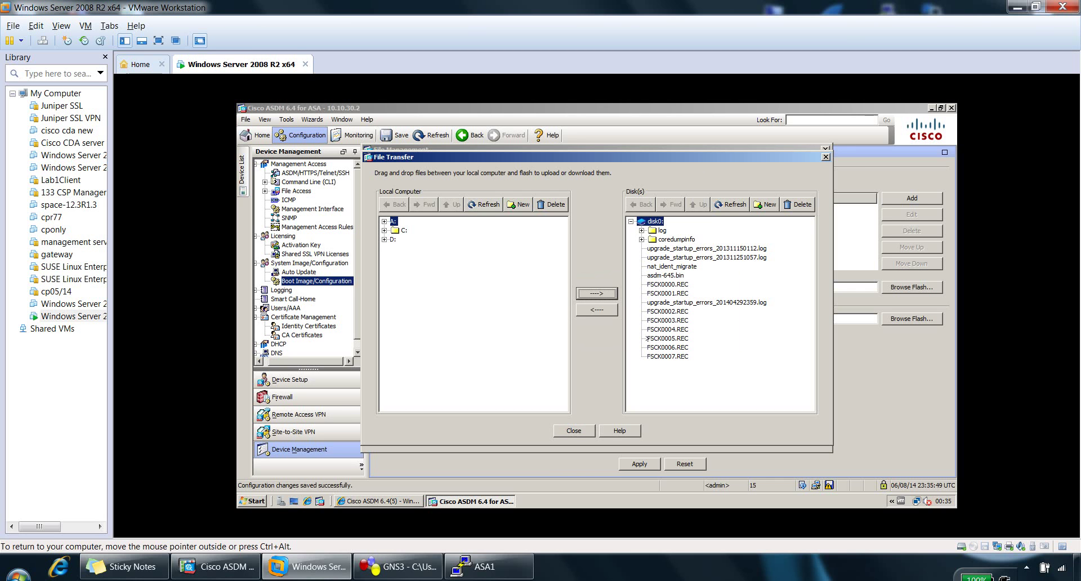
- Close the file transfer and file management windows, then examine upgrading an ASA image from the local computer, leaving without uploading
{"action": "left_click", "coordinate": [826, 157]}
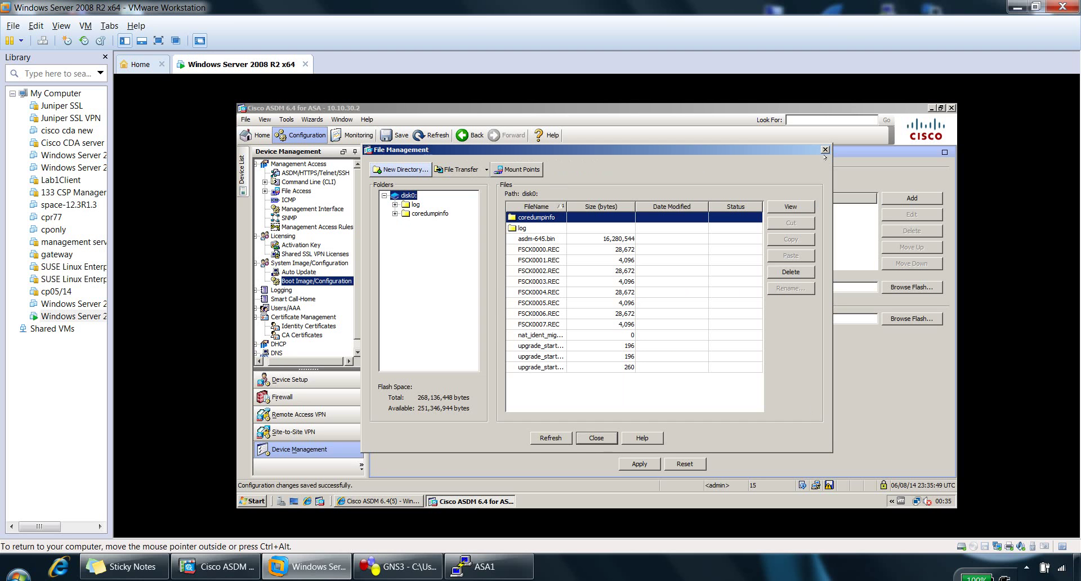
{"action": "left_click", "coordinate": [825, 149]}
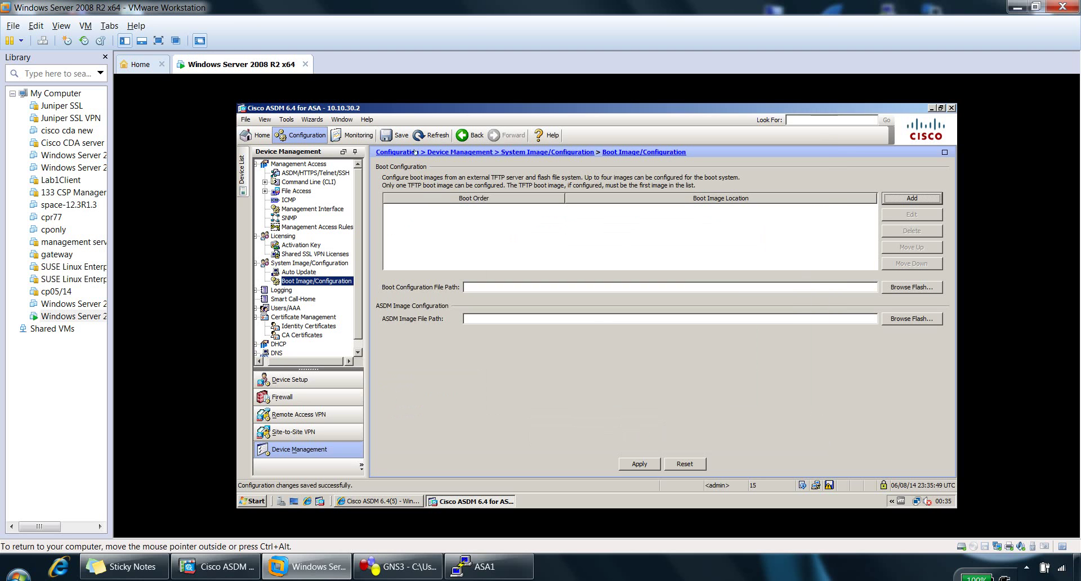
{"action": "left_click", "coordinate": [287, 120]}
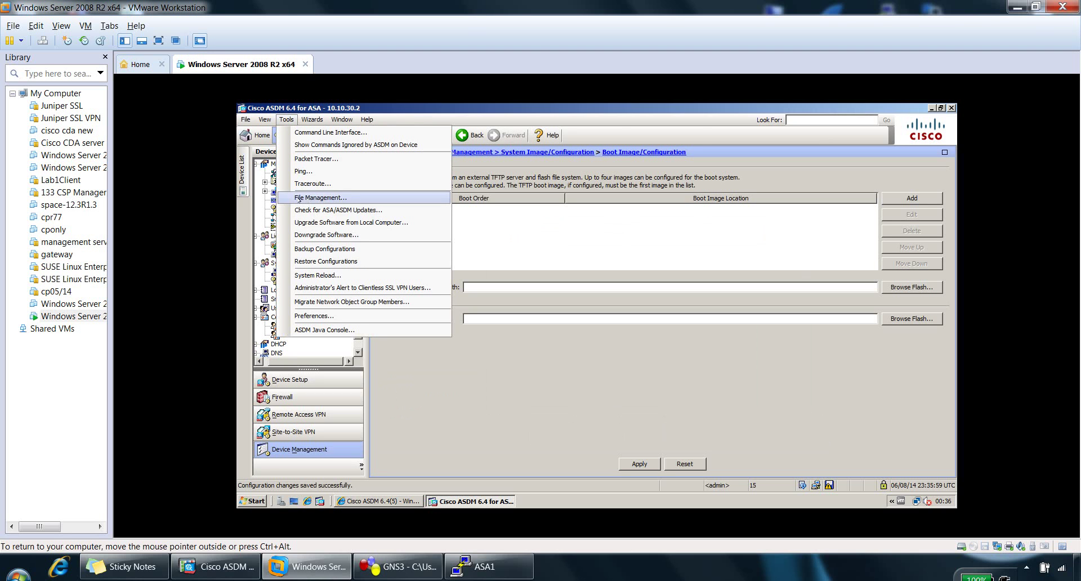
{"action": "left_click", "coordinate": [346, 222]}
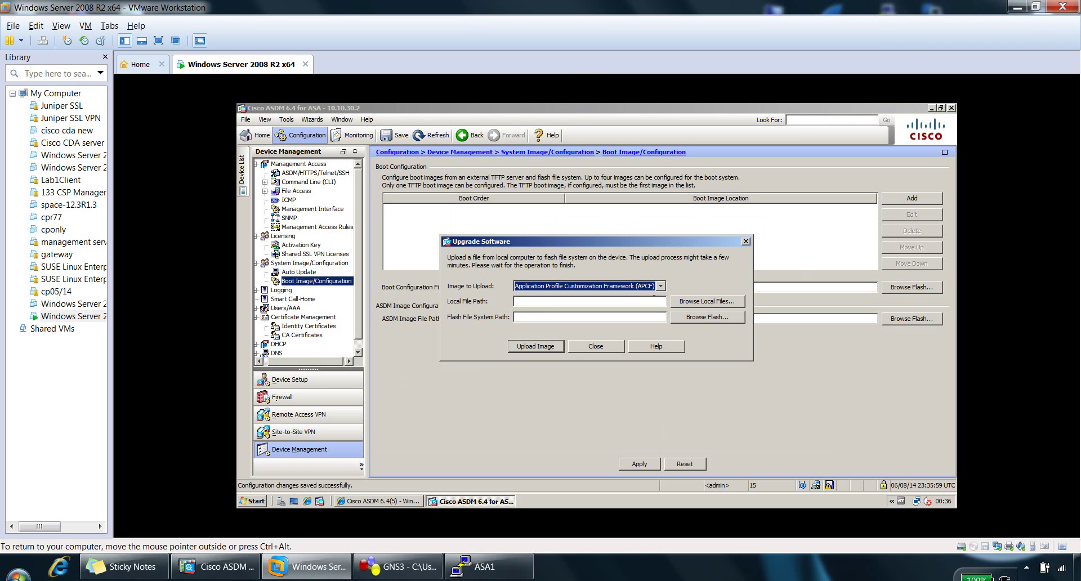
{"action": "left_click", "coordinate": [660, 286]}
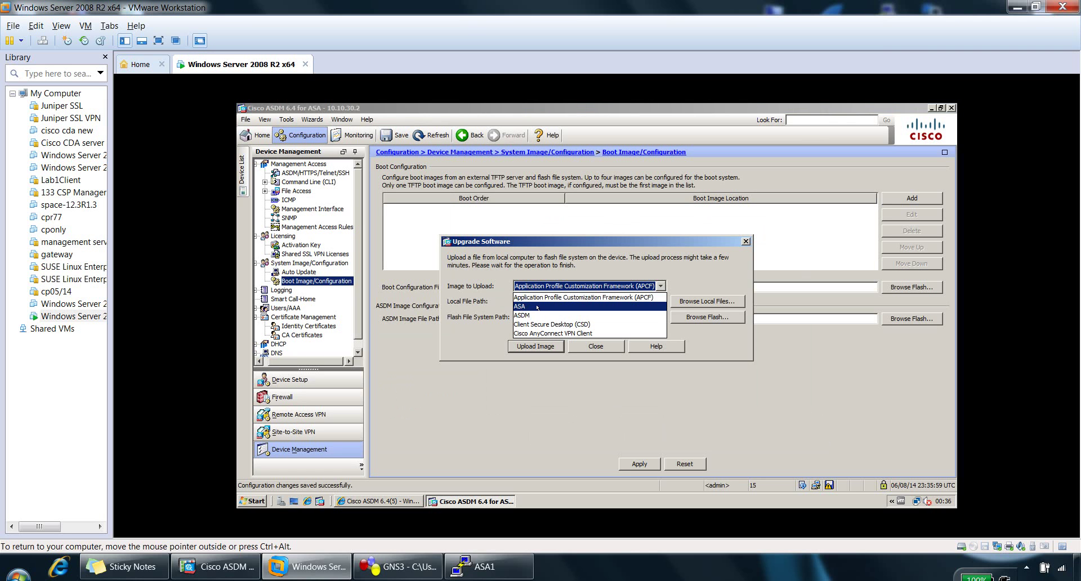
{"action": "left_click", "coordinate": [538, 305]}
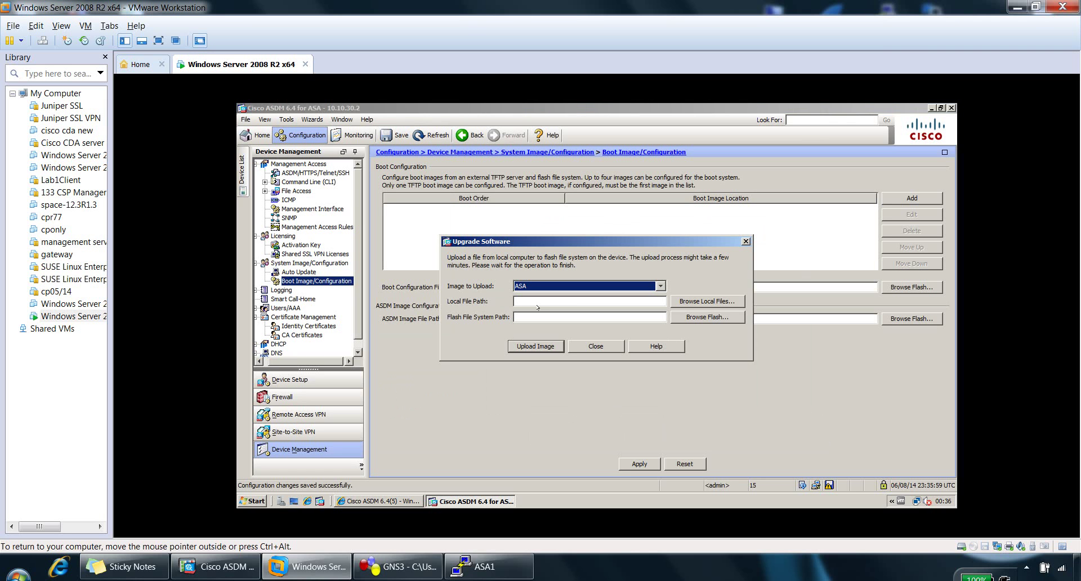
{"action": "left_click", "coordinate": [700, 302]}
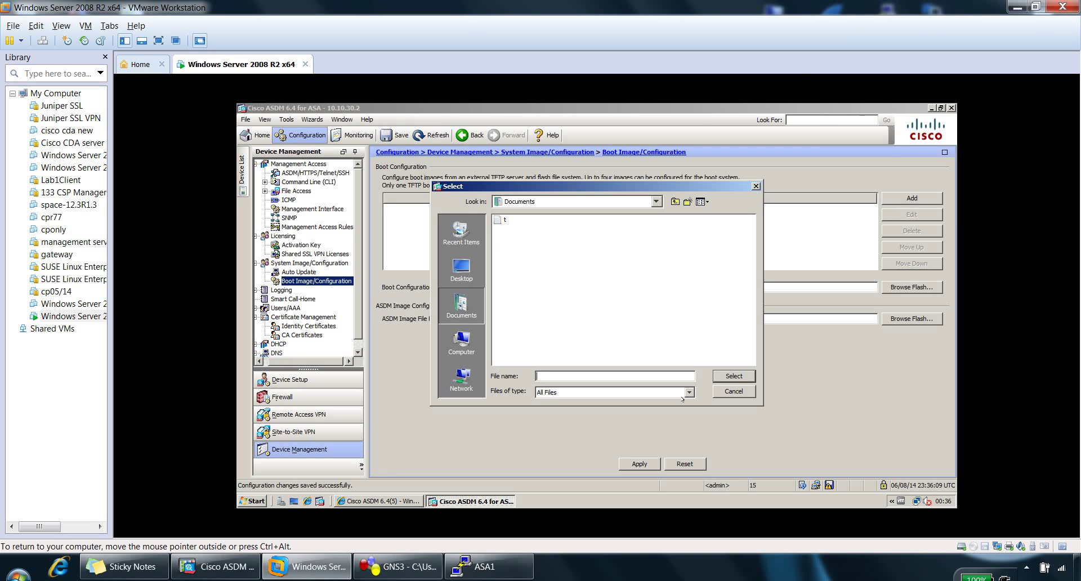
{"action": "left_click", "coordinate": [734, 390]}
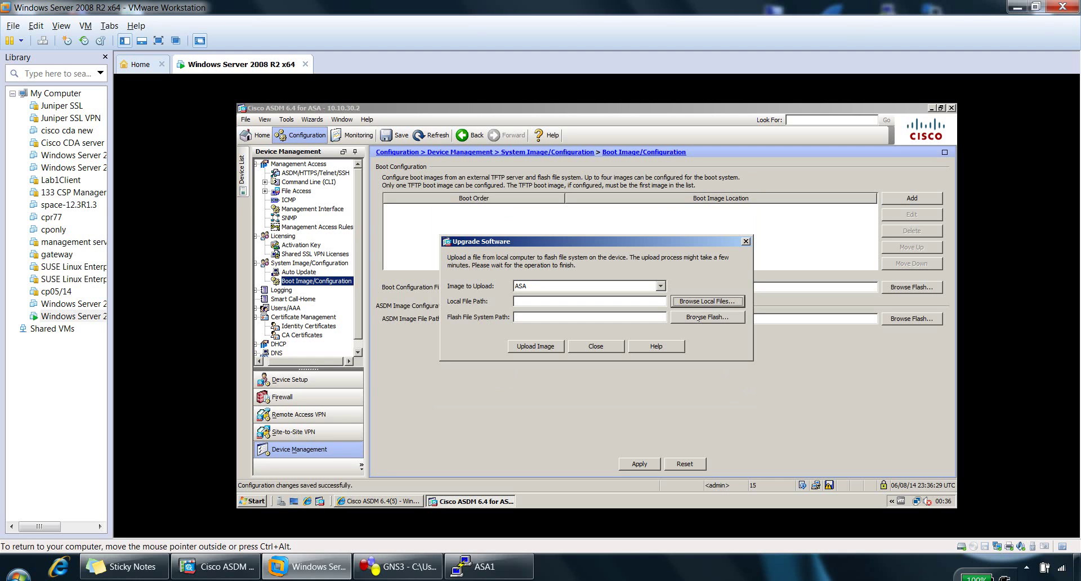
{"action": "left_click", "coordinate": [606, 345]}
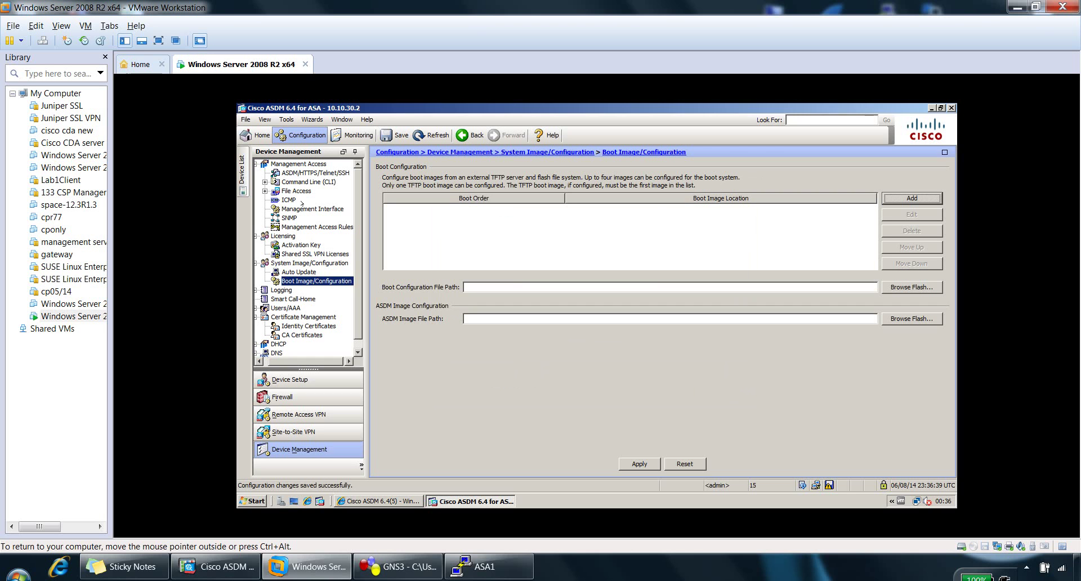
- Leave the boot image settings without specifying an ASDM image path and open the Activation Key page under Licensing
{"action": "left_click", "coordinate": [283, 236]}
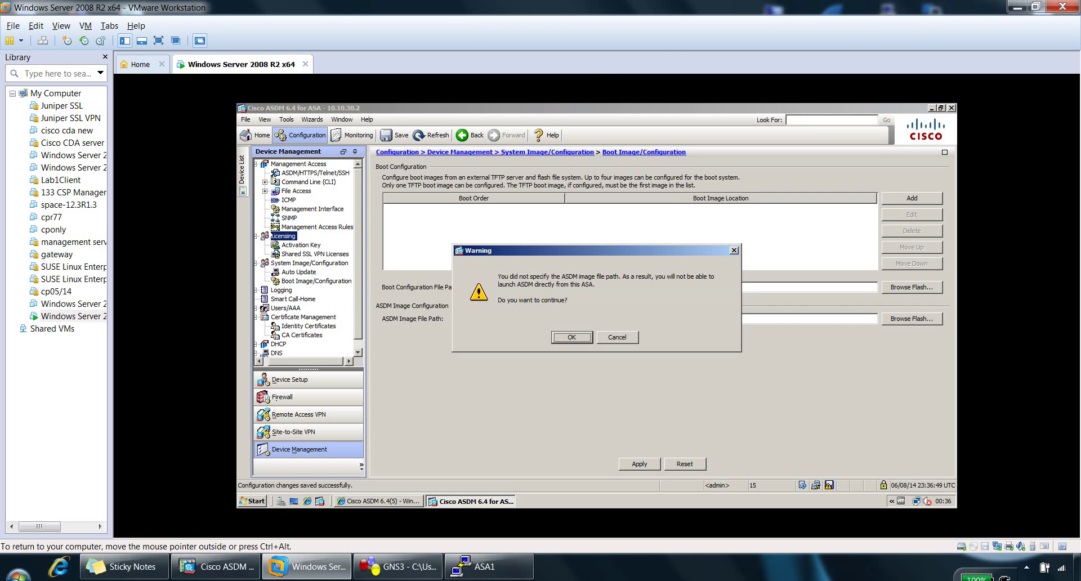
{"action": "key", "text": "Return"}
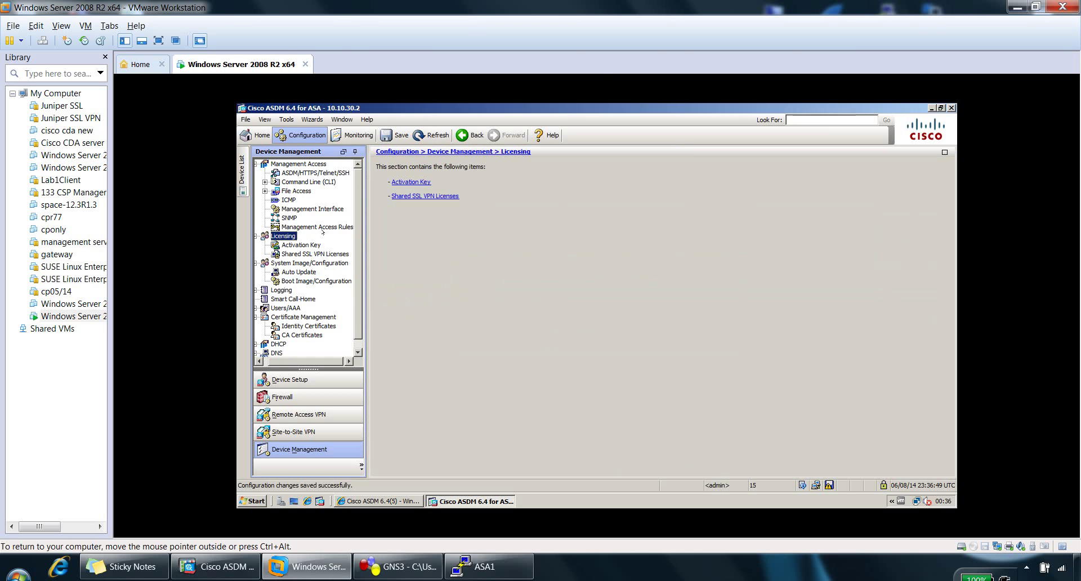
{"action": "left_click", "coordinate": [288, 244]}
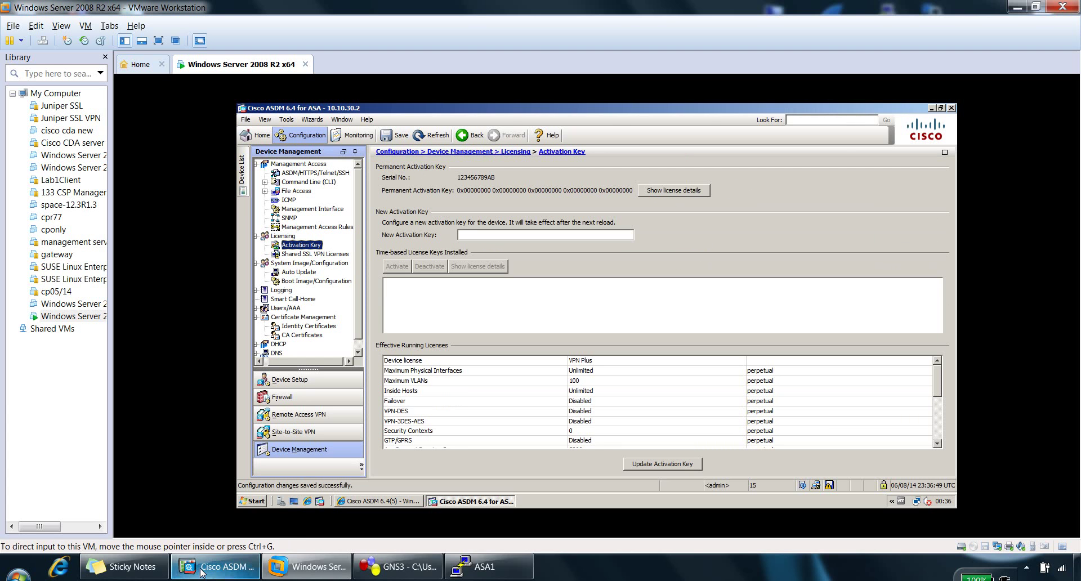
- Switch to the ASDM 7.1 demo and open the Activation Key page under Device Management licensing
{"action": "mouse_move", "coordinate": [214, 572]}
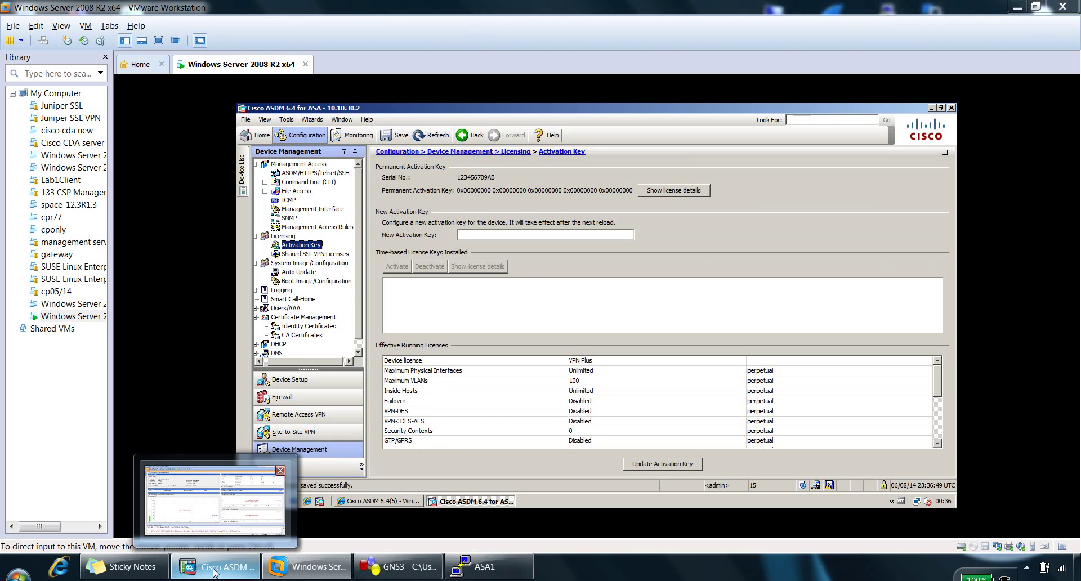
{"action": "left_click", "coordinate": [214, 571]}
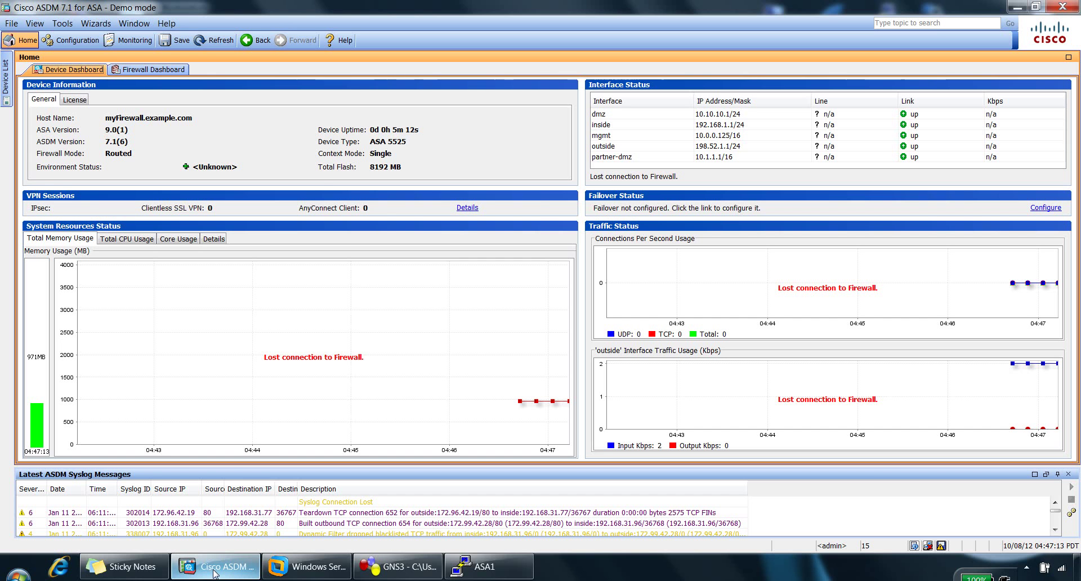
{"action": "left_click", "coordinate": [214, 573]}
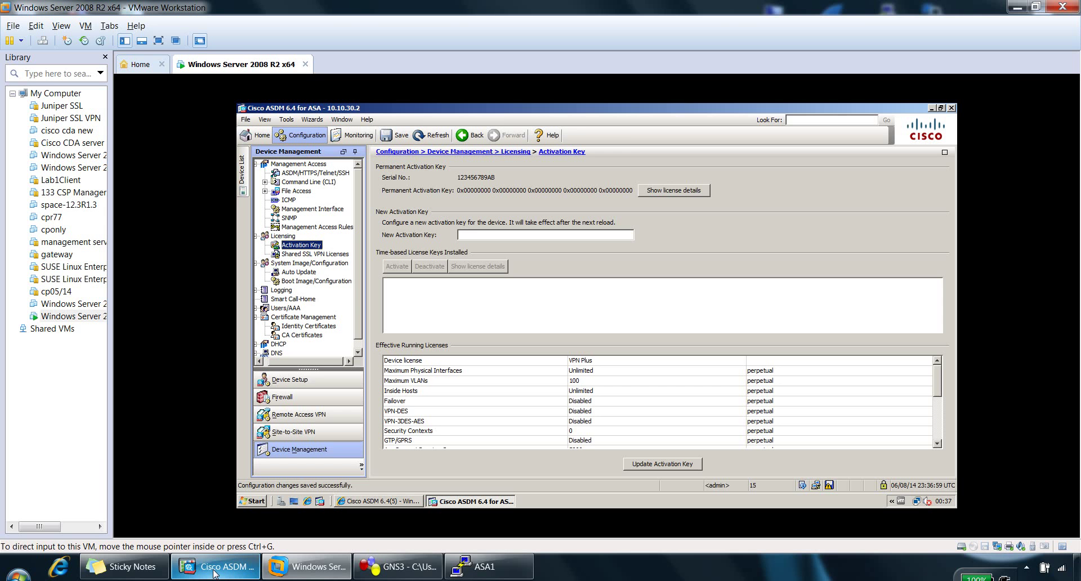
{"action": "left_click", "coordinate": [214, 573]}
{"action": "left_click", "coordinate": [69, 40]}
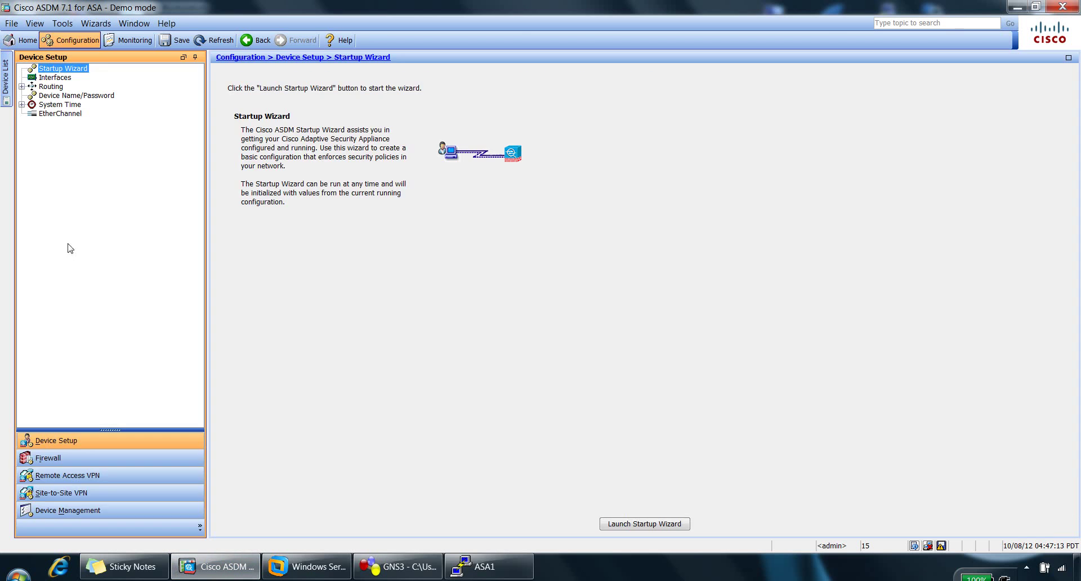
{"action": "left_click", "coordinate": [60, 510]}
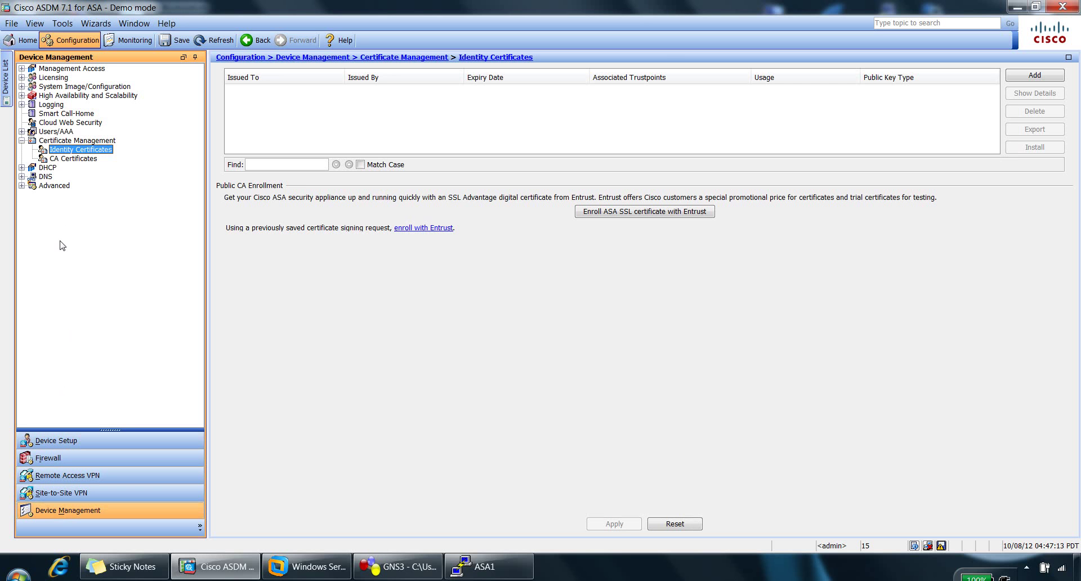
{"action": "left_click", "coordinate": [21, 77]}
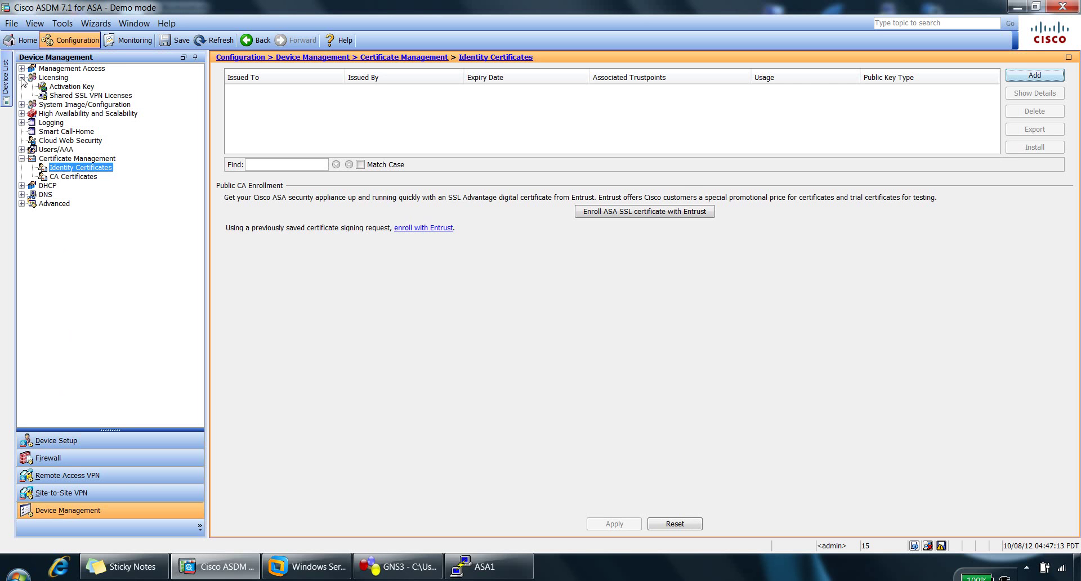
{"action": "left_click", "coordinate": [70, 87]}
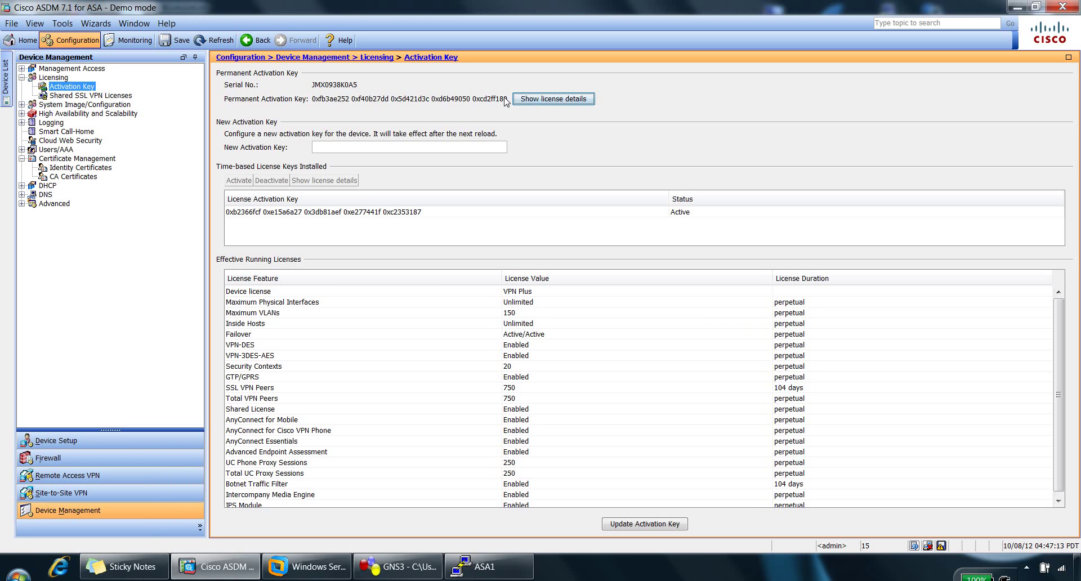
- Review the license details of the permanent activation key, including the Maximum VLANs entry, and close them
{"action": "left_click", "coordinate": [536, 105]}
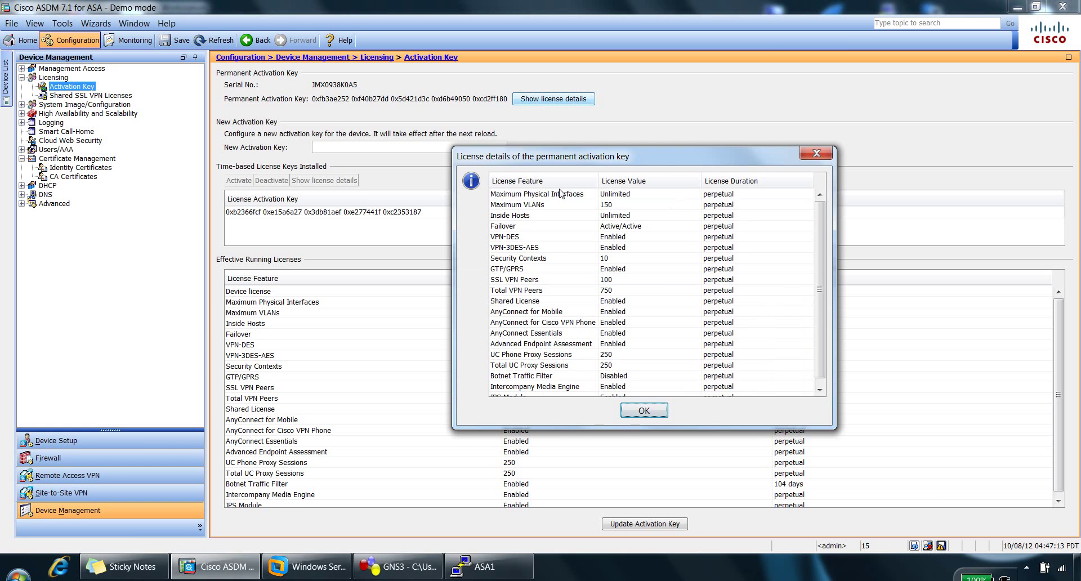
{"action": "left_click", "coordinate": [526, 206]}
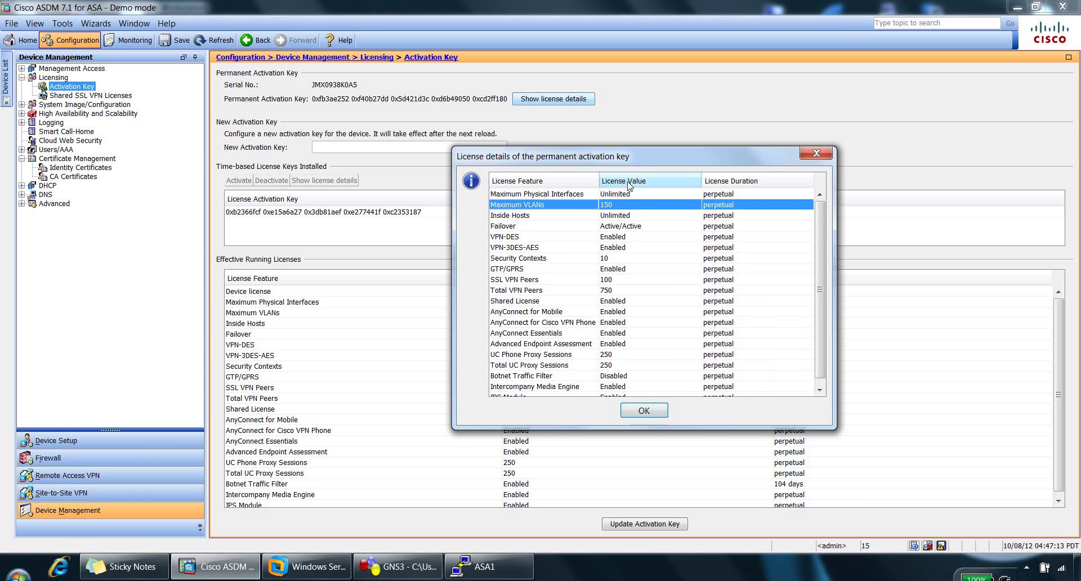
{"action": "left_click", "coordinate": [648, 413]}
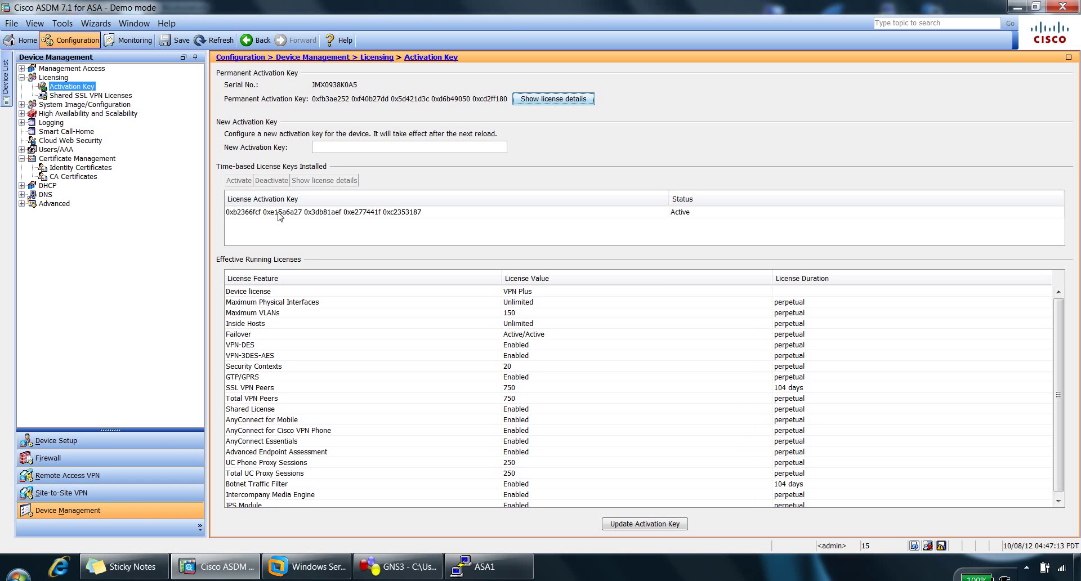
- Review the license details of the installed time-based activation key and close them
{"action": "left_click", "coordinate": [297, 214]}
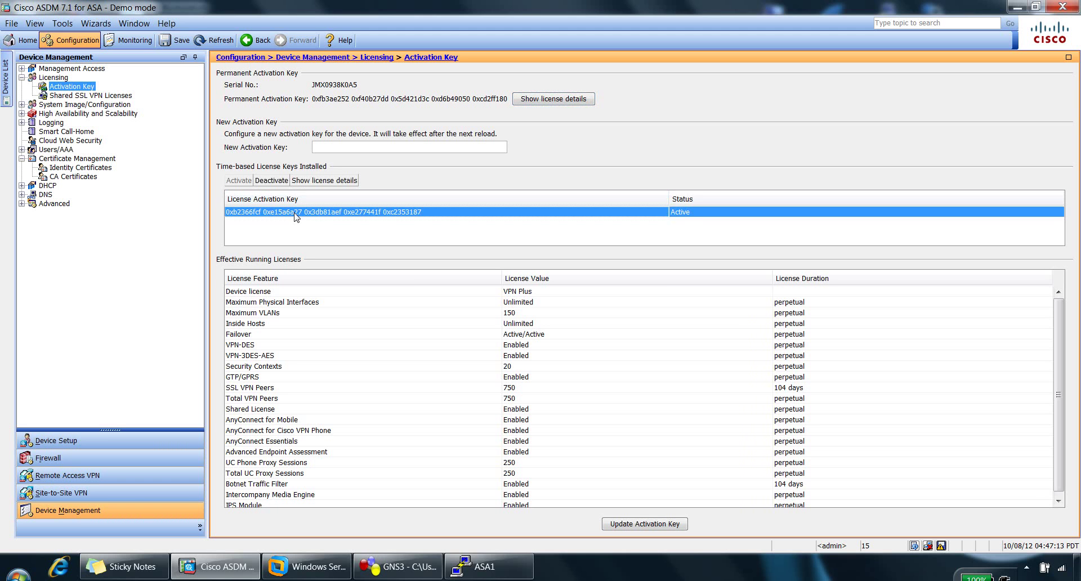
{"action": "left_click", "coordinate": [324, 181]}
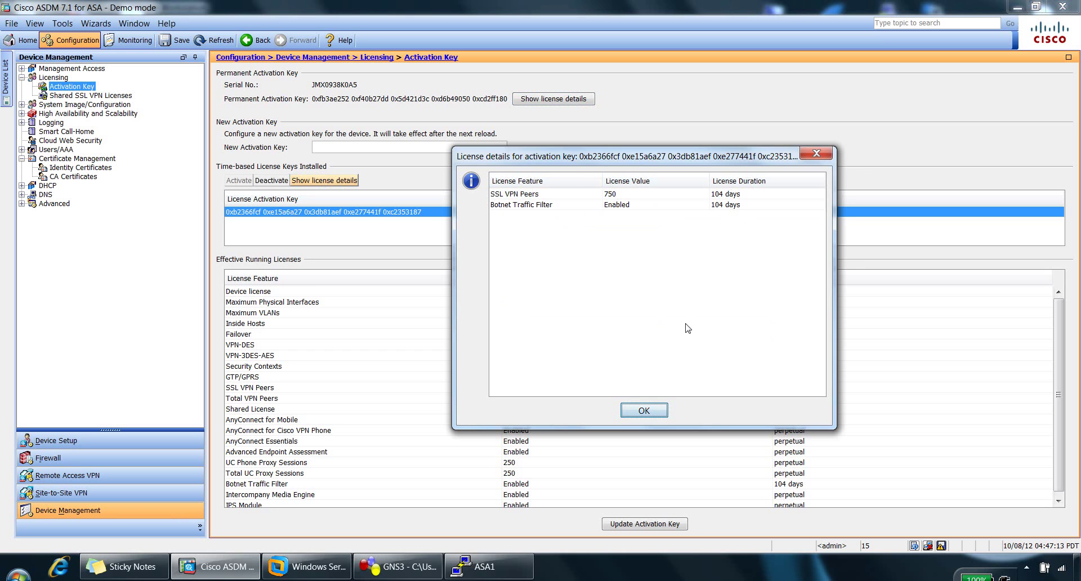
{"action": "left_click", "coordinate": [815, 154]}
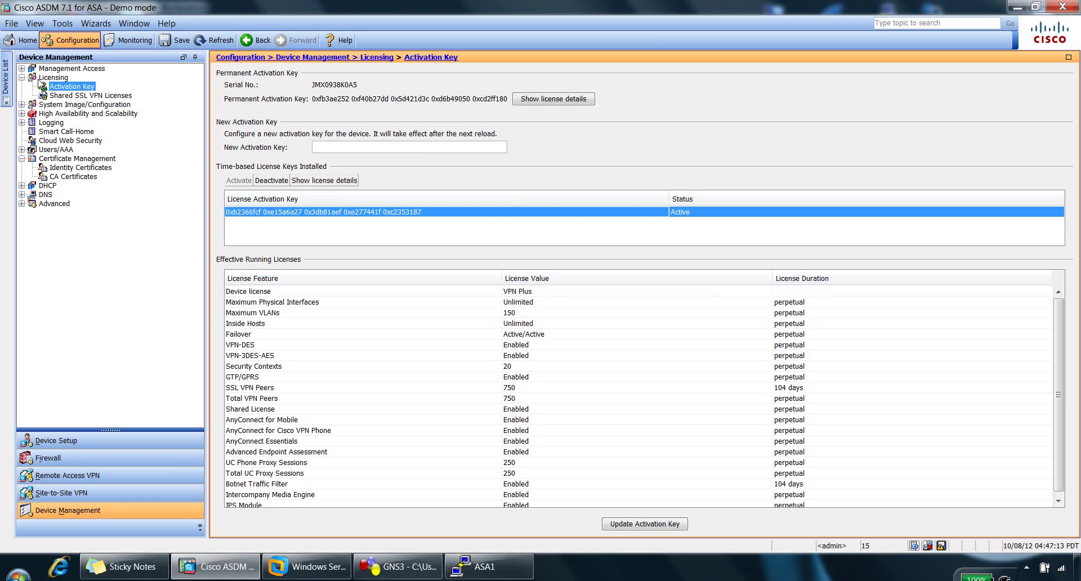
- Open the Banner settings under Management Access, Command Line (CLI), and examine the ASDM Banner field
{"action": "left_click", "coordinate": [21, 68]}
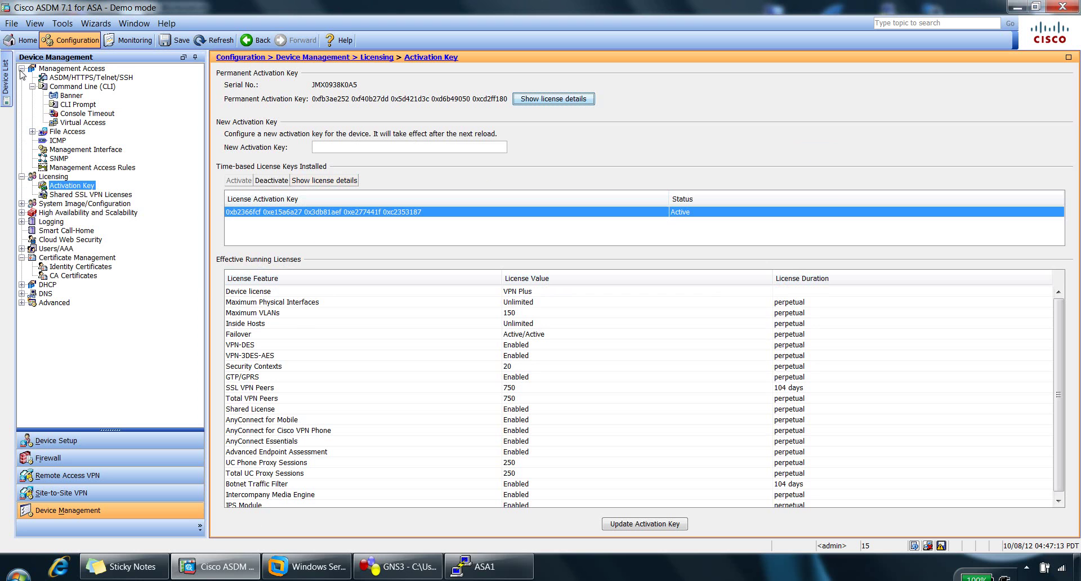
{"action": "left_click", "coordinate": [67, 96]}
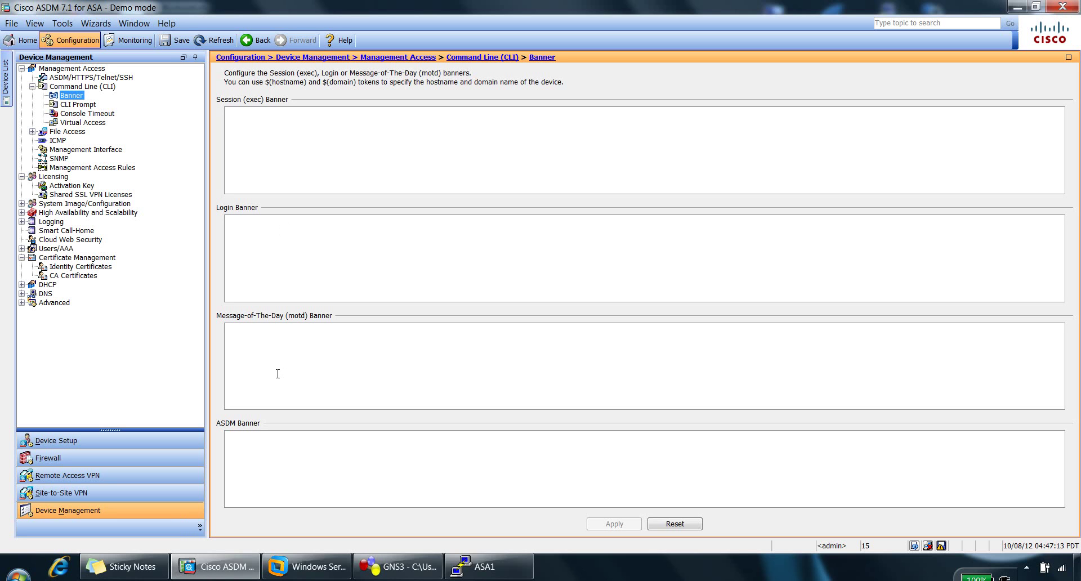
{"action": "left_click", "coordinate": [272, 446]}
- In the Windows Server VM's ASDM, apply the ASDM banner "unauthorised access is prohibited" and save the running configuration to flash
{"action": "left_click", "coordinate": [307, 567]}
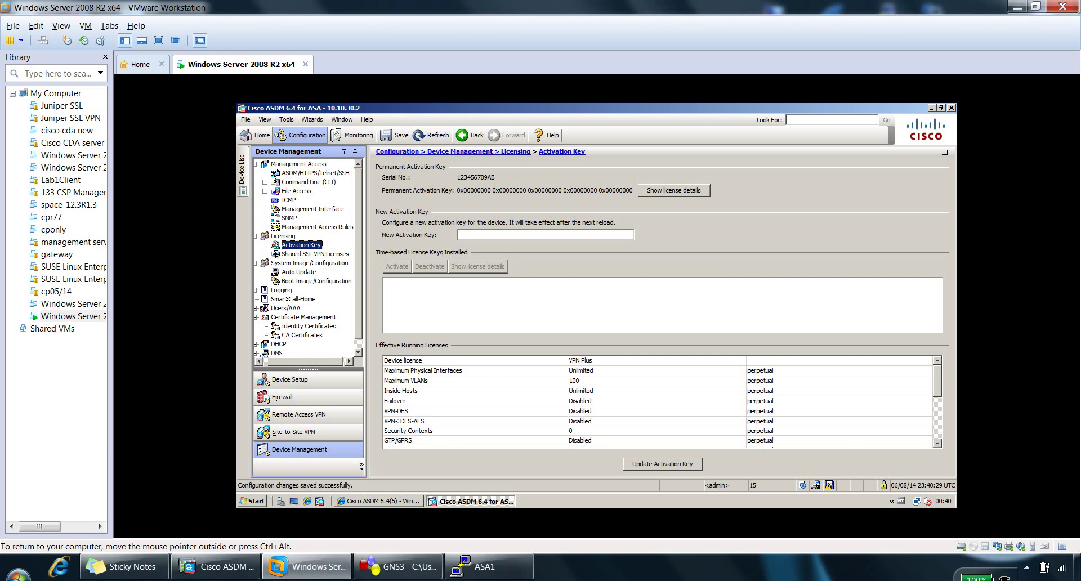
{"action": "left_click", "coordinate": [264, 182]}
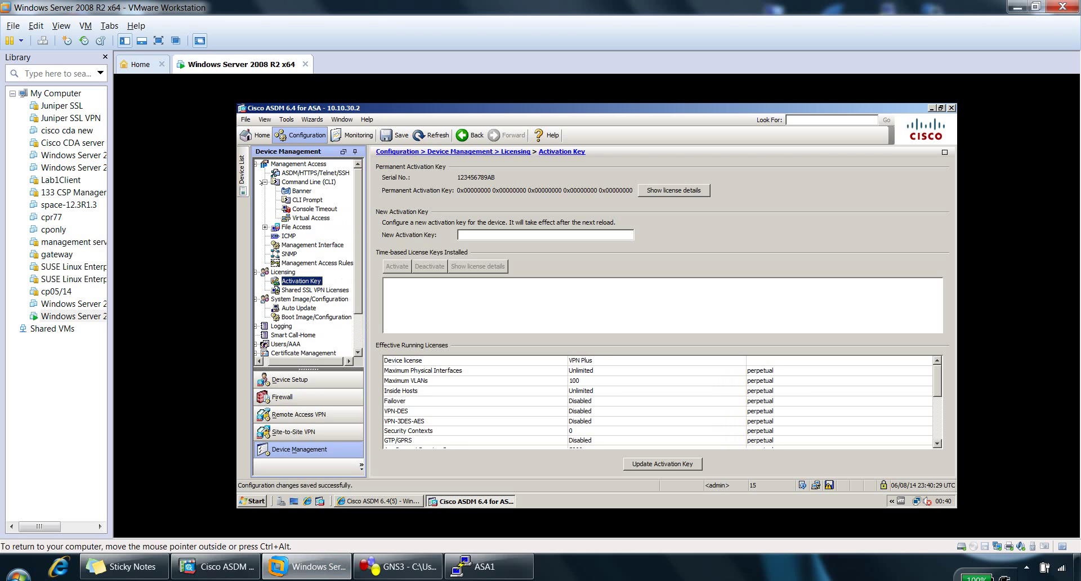
{"action": "left_click", "coordinate": [301, 190]}
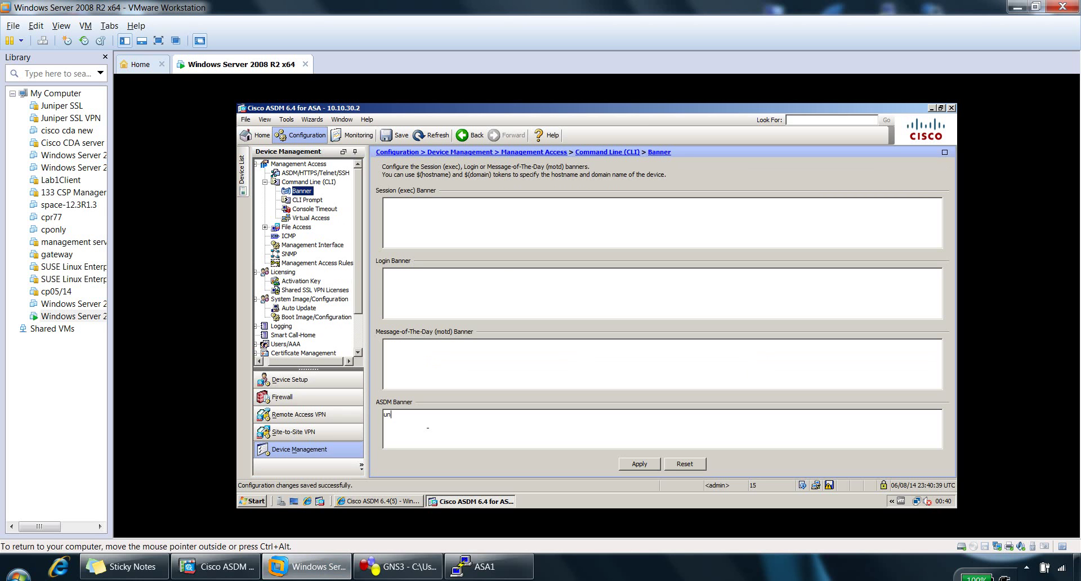
{"action": "type", "text": "authorised access is prohibited"}
{"action": "left_click", "coordinate": [637, 462]}
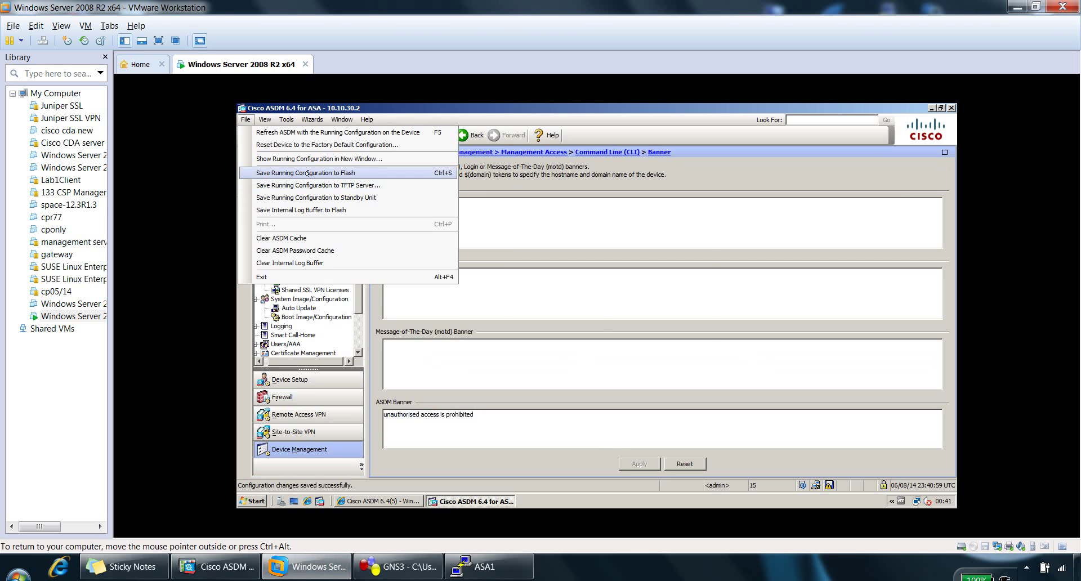
{"action": "left_click", "coordinate": [308, 174]}
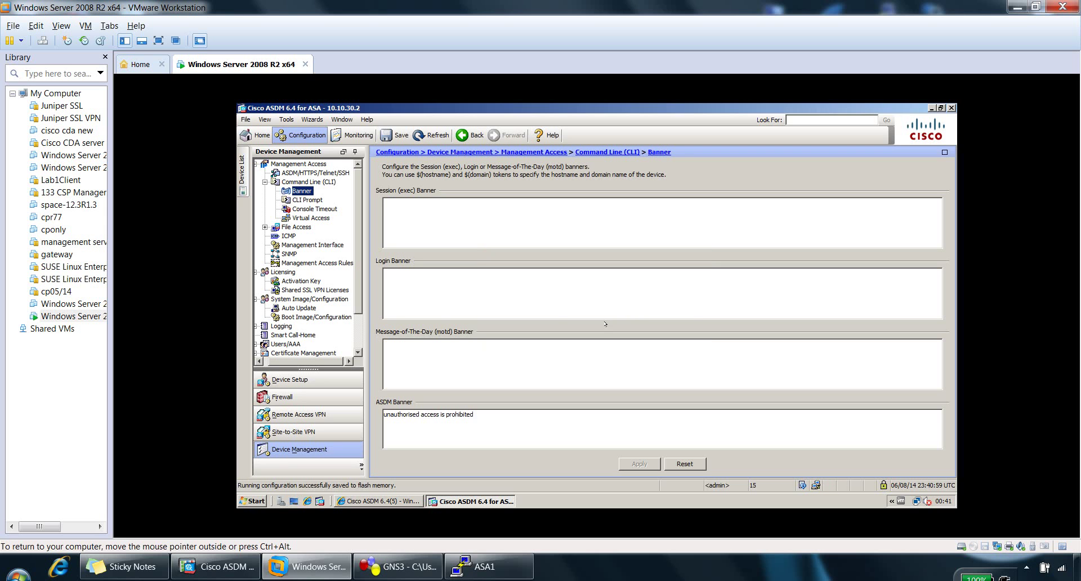
- Exit ASDM and run it again from the ASA's browser page, continuing despite the untrusted certificate
{"action": "left_click", "coordinate": [951, 108]}
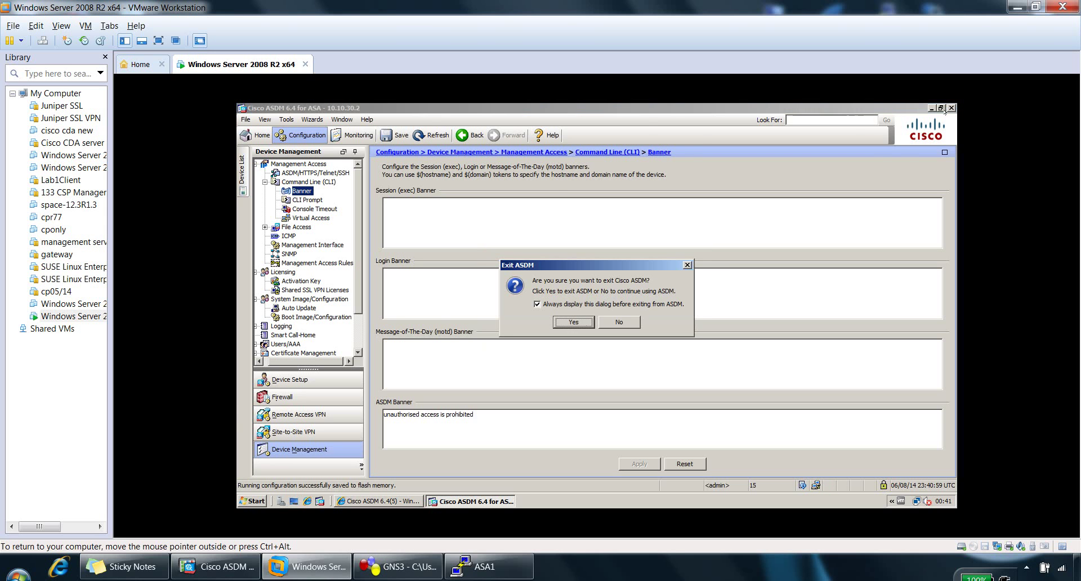
{"action": "left_click", "coordinate": [573, 323]}
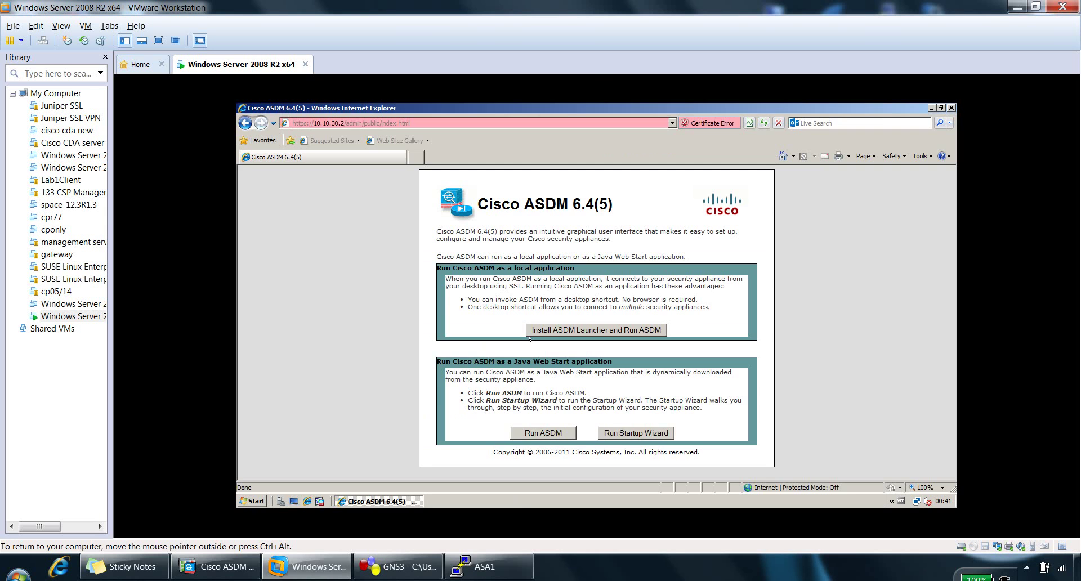
{"action": "left_click", "coordinate": [544, 434]}
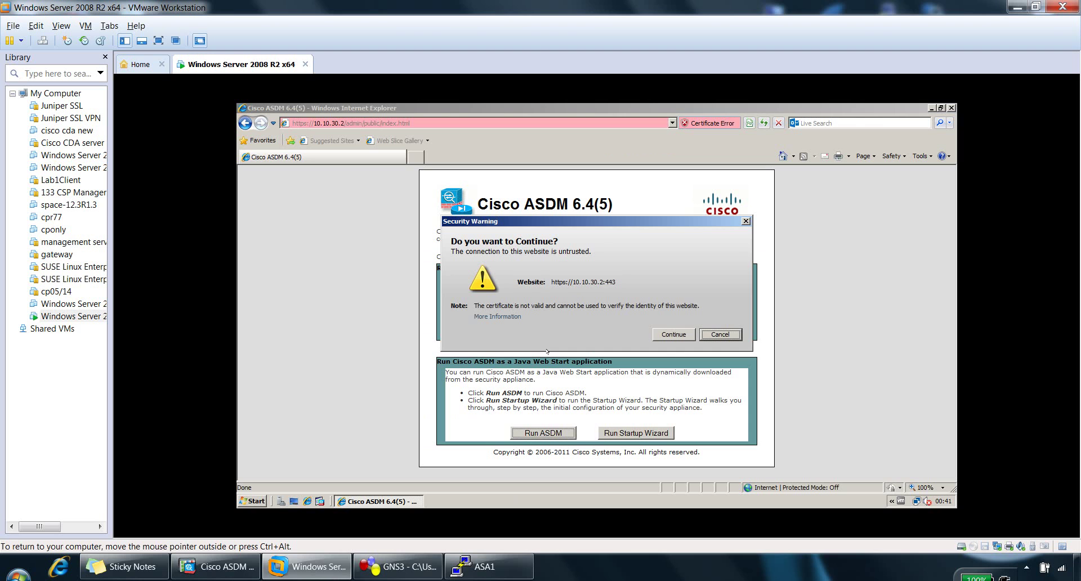
{"action": "left_click", "coordinate": [673, 333]}
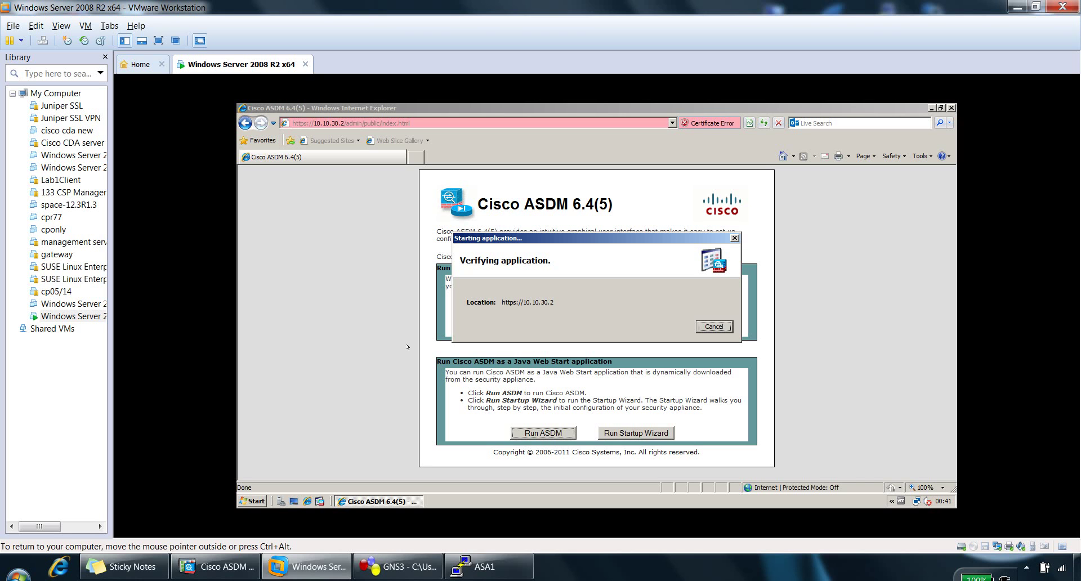
{"action": "left_click", "coordinate": [231, 568]}
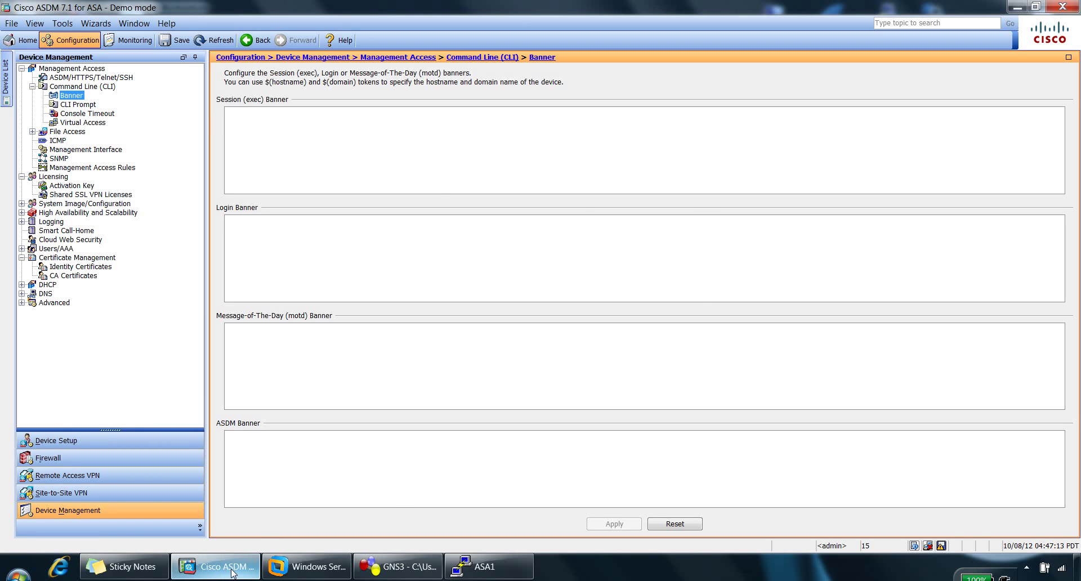
{"action": "left_click", "coordinate": [231, 570]}
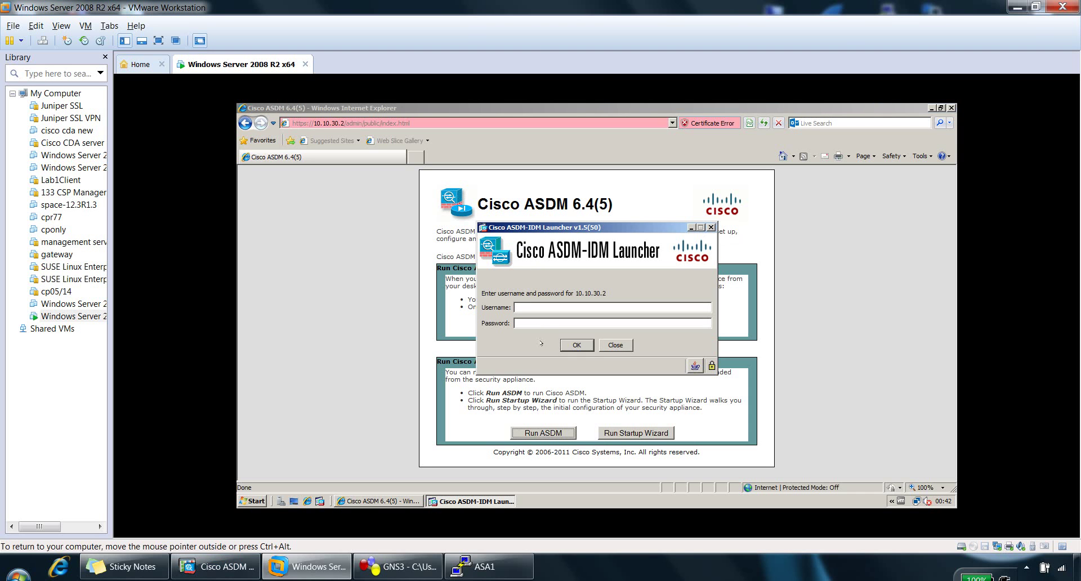
- Log in to 10.10.30.2 with blank username and password fields and continue past the ASDM banner
{"action": "left_click", "coordinate": [563, 345]}
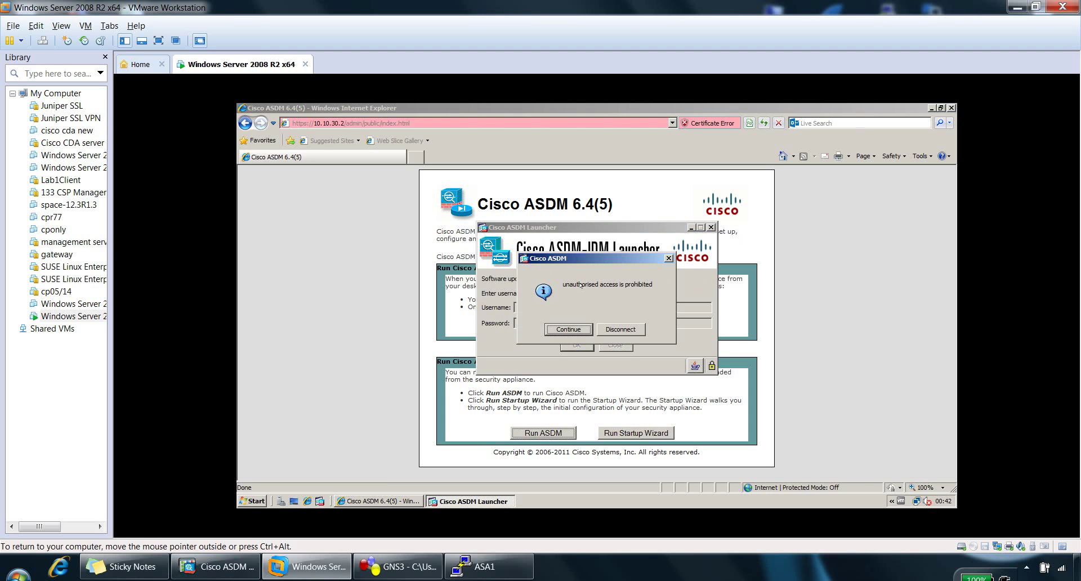
{"action": "left_click", "coordinate": [568, 330]}
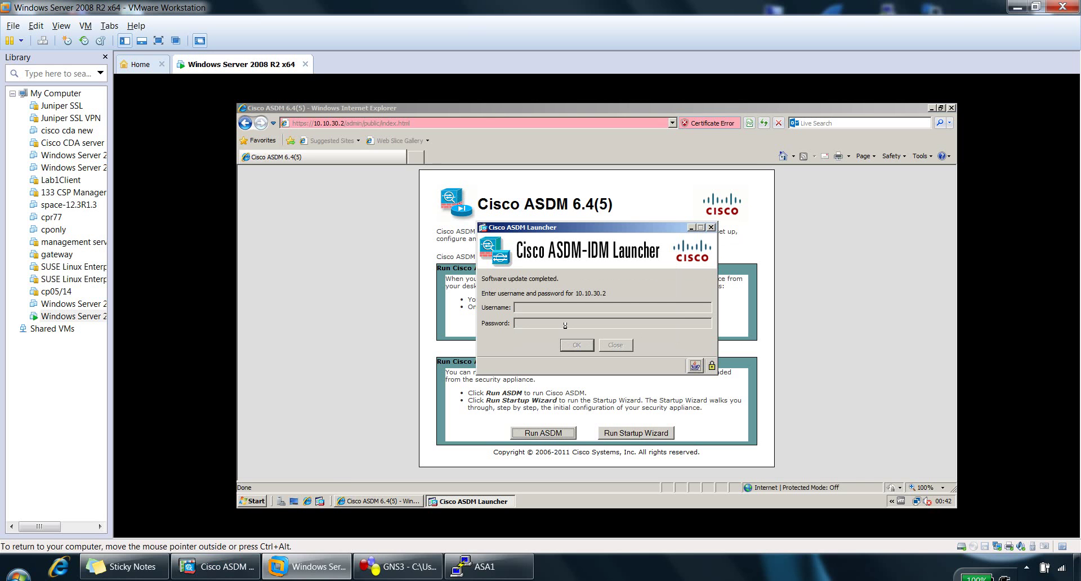